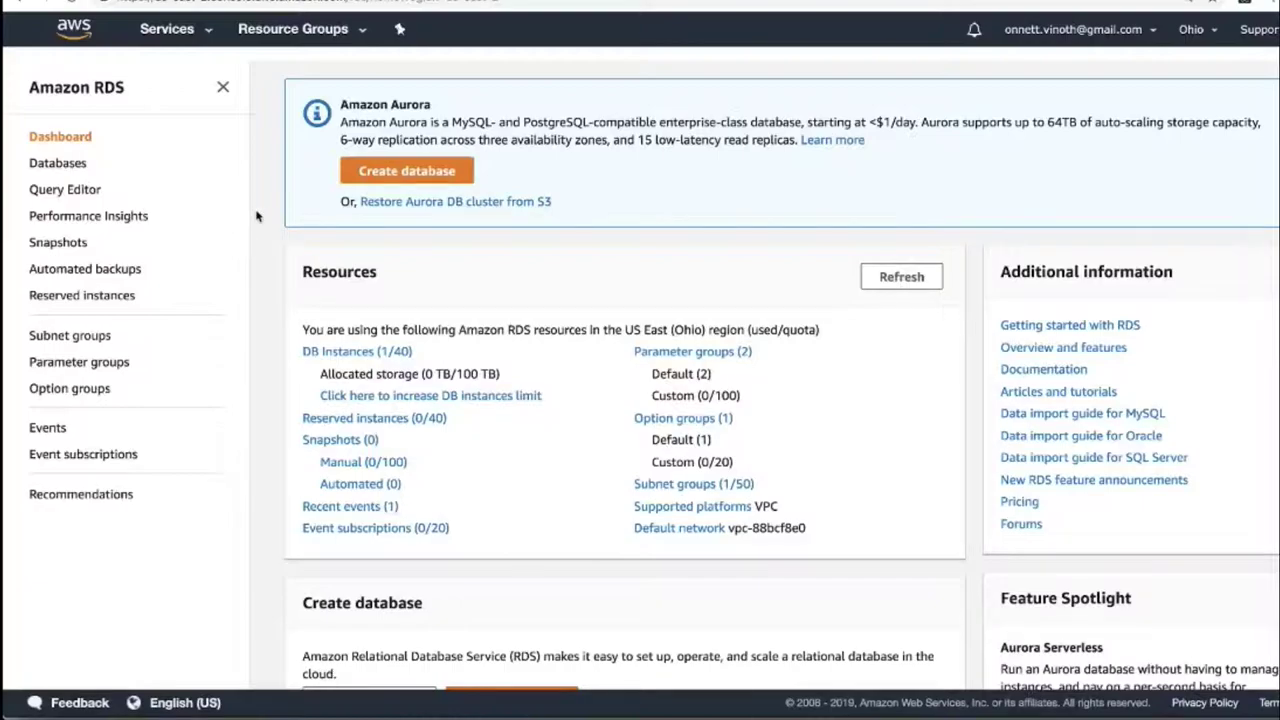
# - Begin creating a new RDS database and browse the available engine options
pyautogui.click(437, 177)
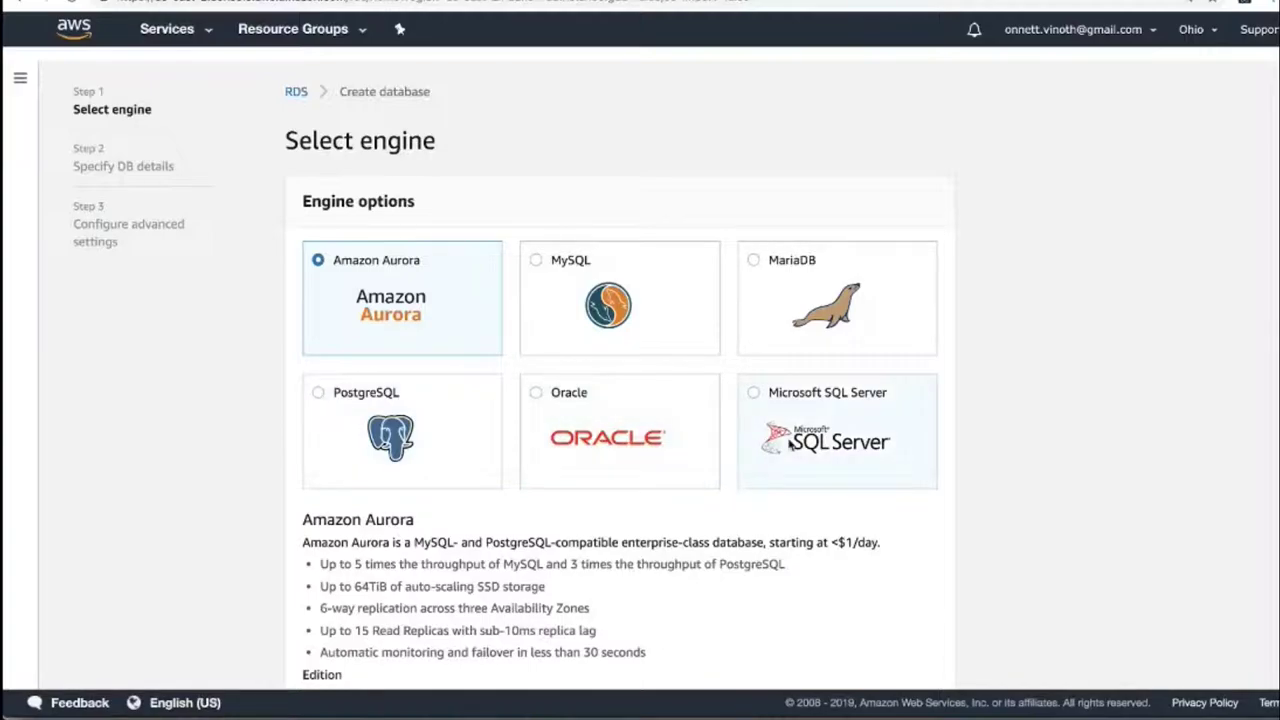
pyautogui.scroll(-3, 537, 448)
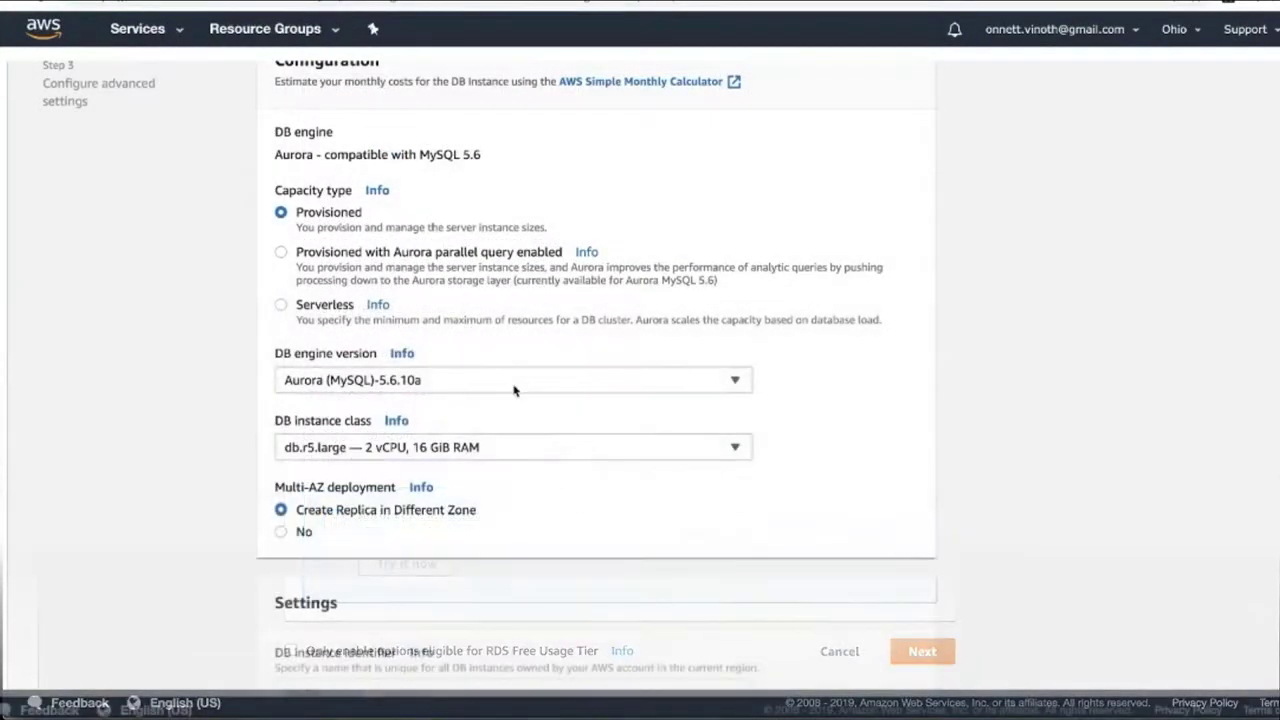
# - Choose the db.t2.small instance class and turn off the Multi-AZ replica
pyautogui.scroll(2, 514, 391)
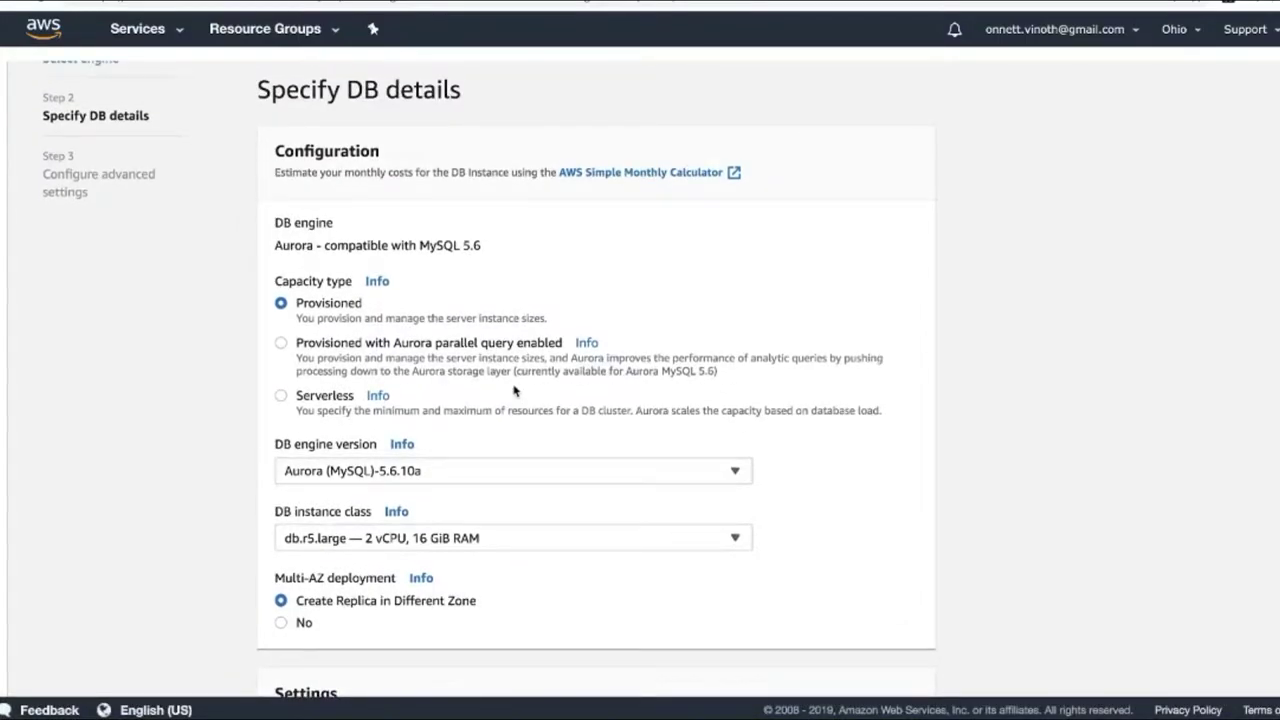
pyautogui.scroll(-3, 514, 391)
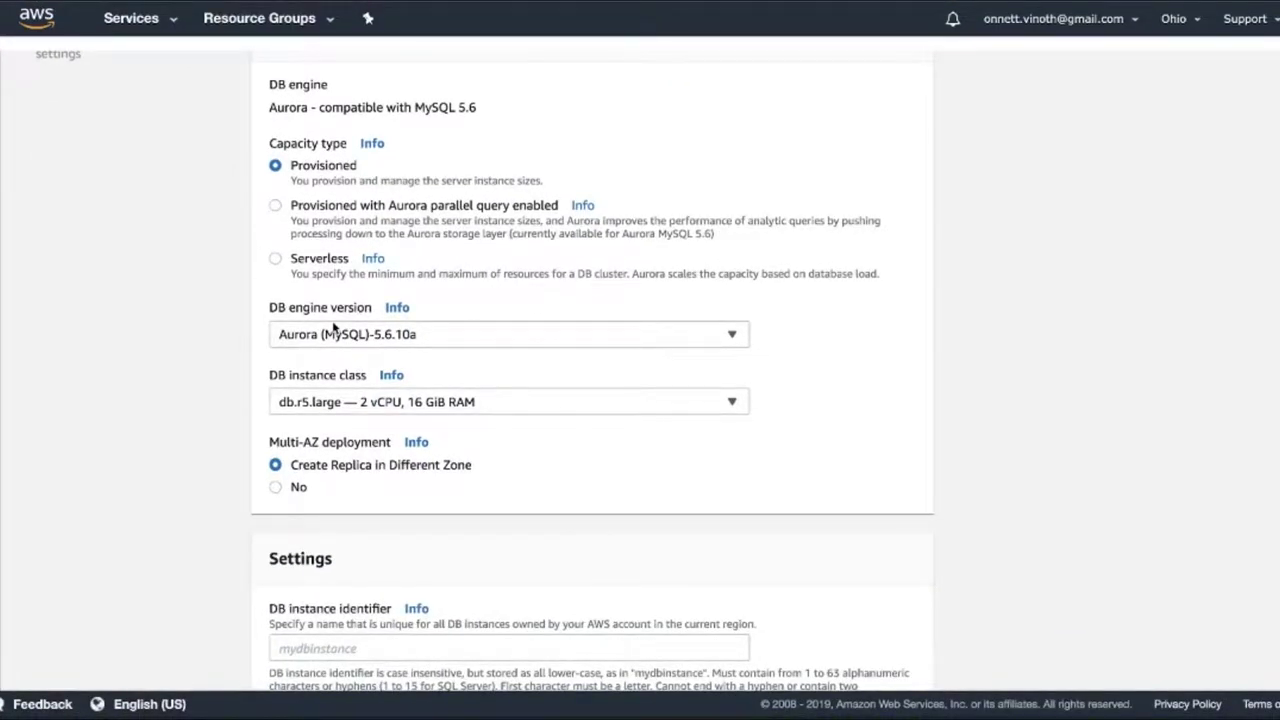
pyautogui.click(511, 402)
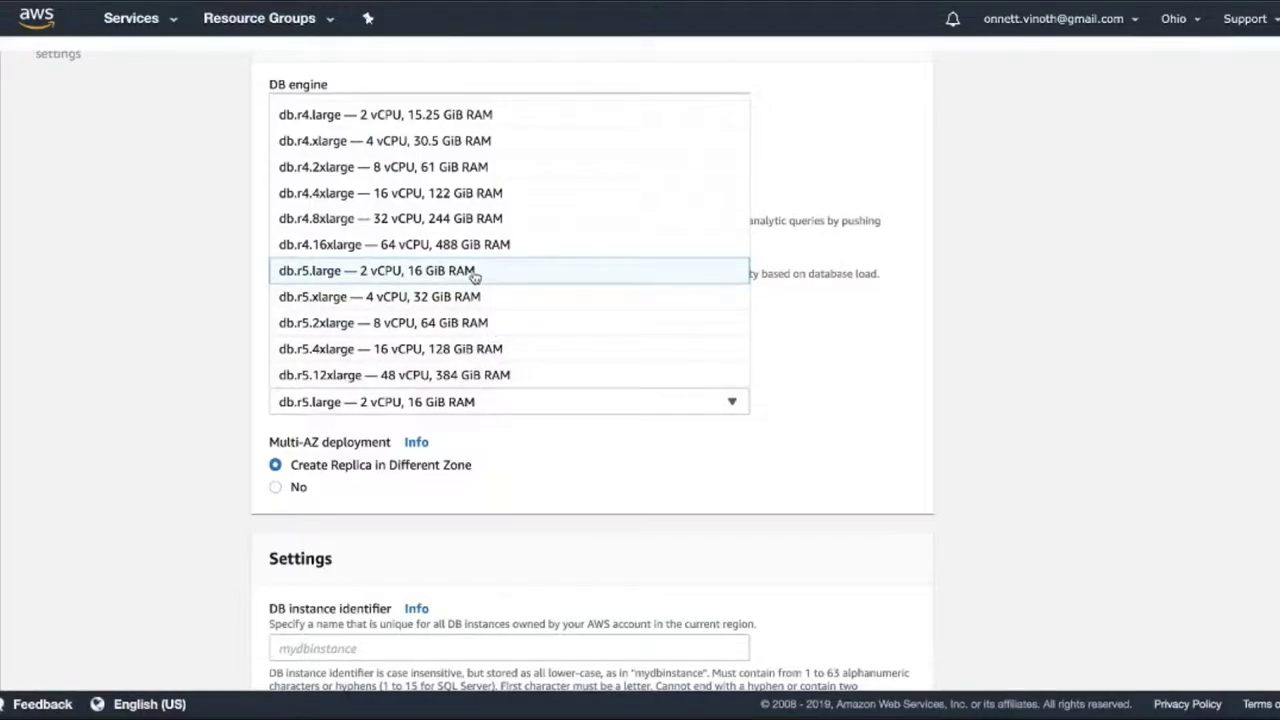
pyautogui.scroll(3, 478, 262)
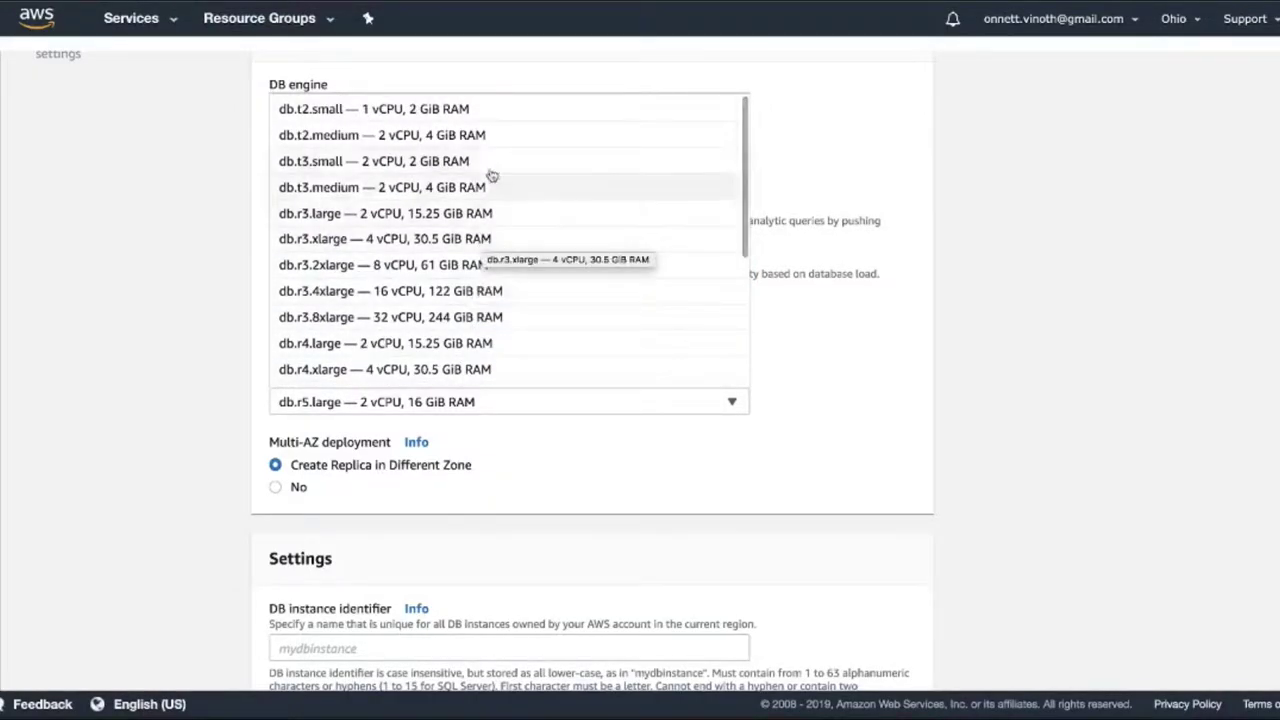
pyautogui.click(452, 112)
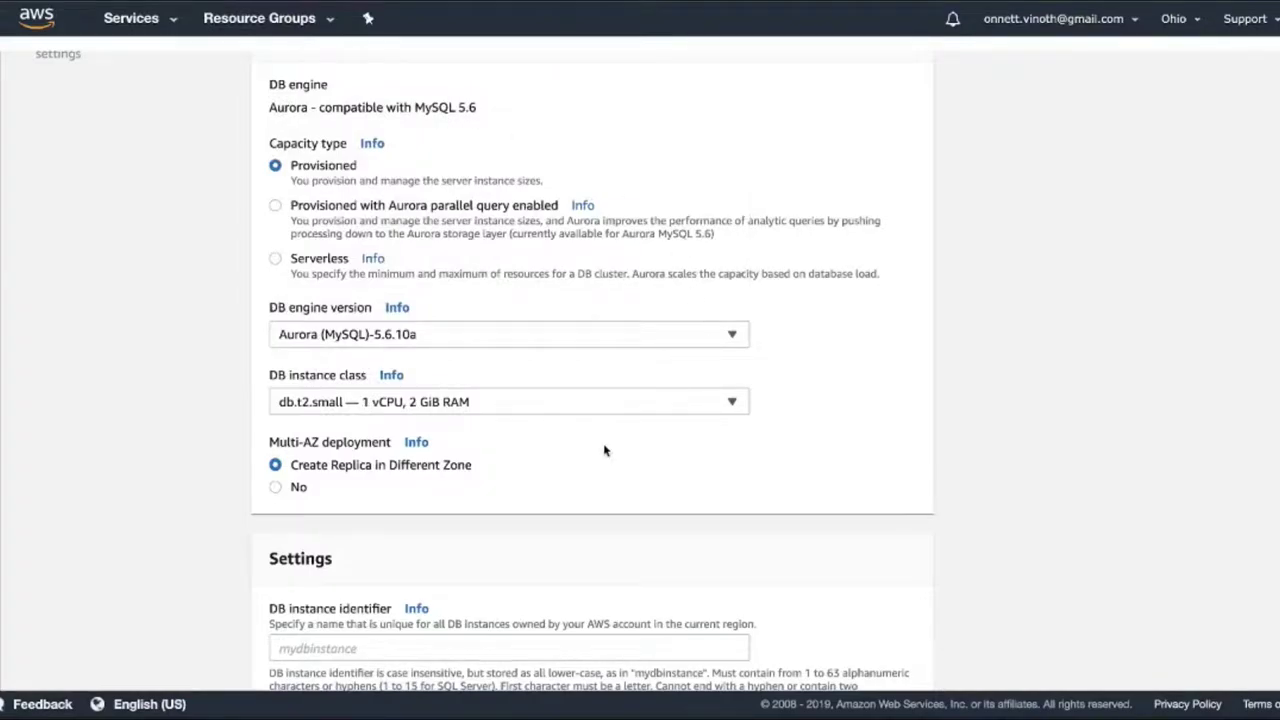
pyautogui.scroll(-2, 604, 450)
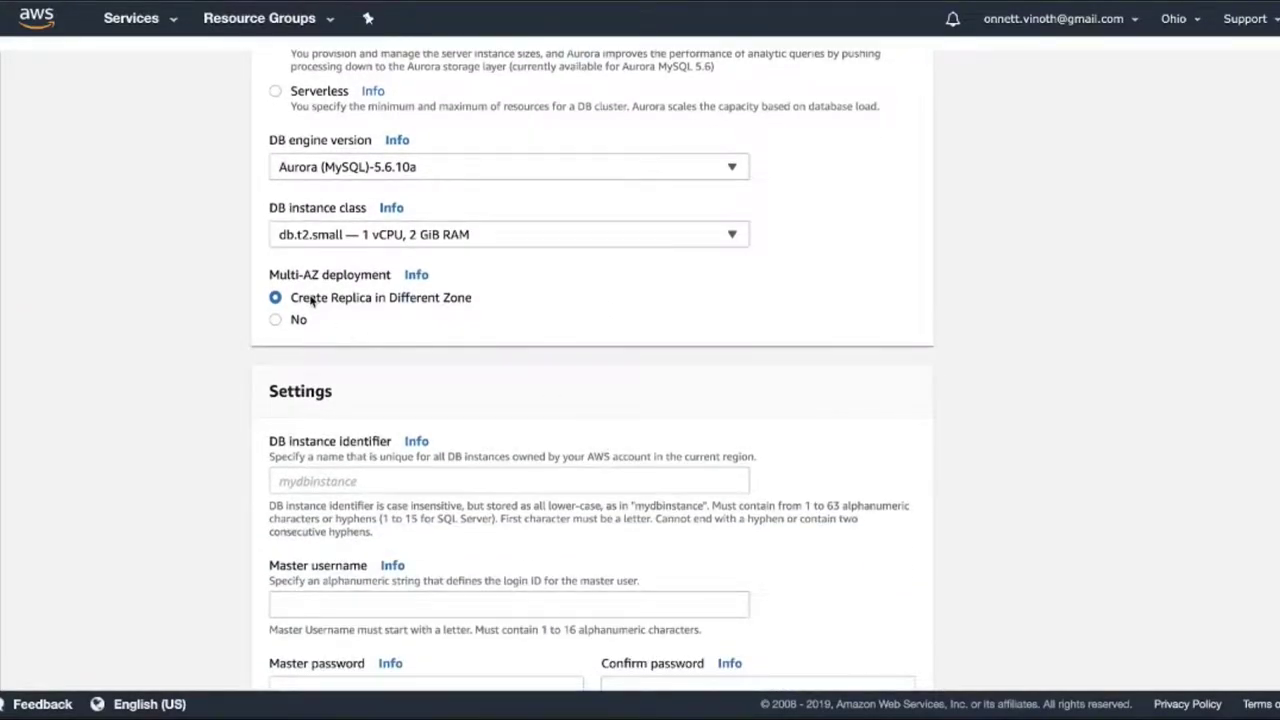
pyautogui.click(277, 320)
# - Name the DB instance test and enter the master username and password
pyautogui.scroll(-2, 748, 443)
pyautogui.click(395, 351)
pyautogui.write('test')
pyautogui.click(374, 476)
pyautogui.write('test')
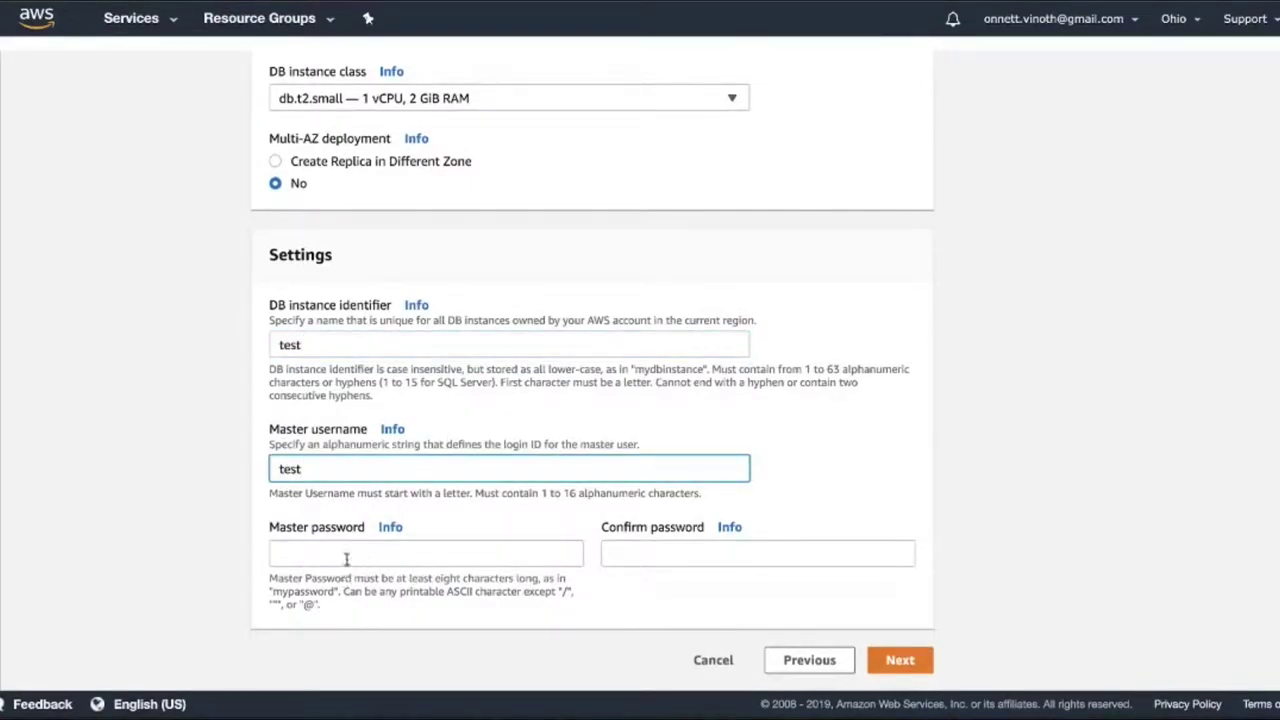
pyautogui.click(346, 558)
pyautogui.write('test123')
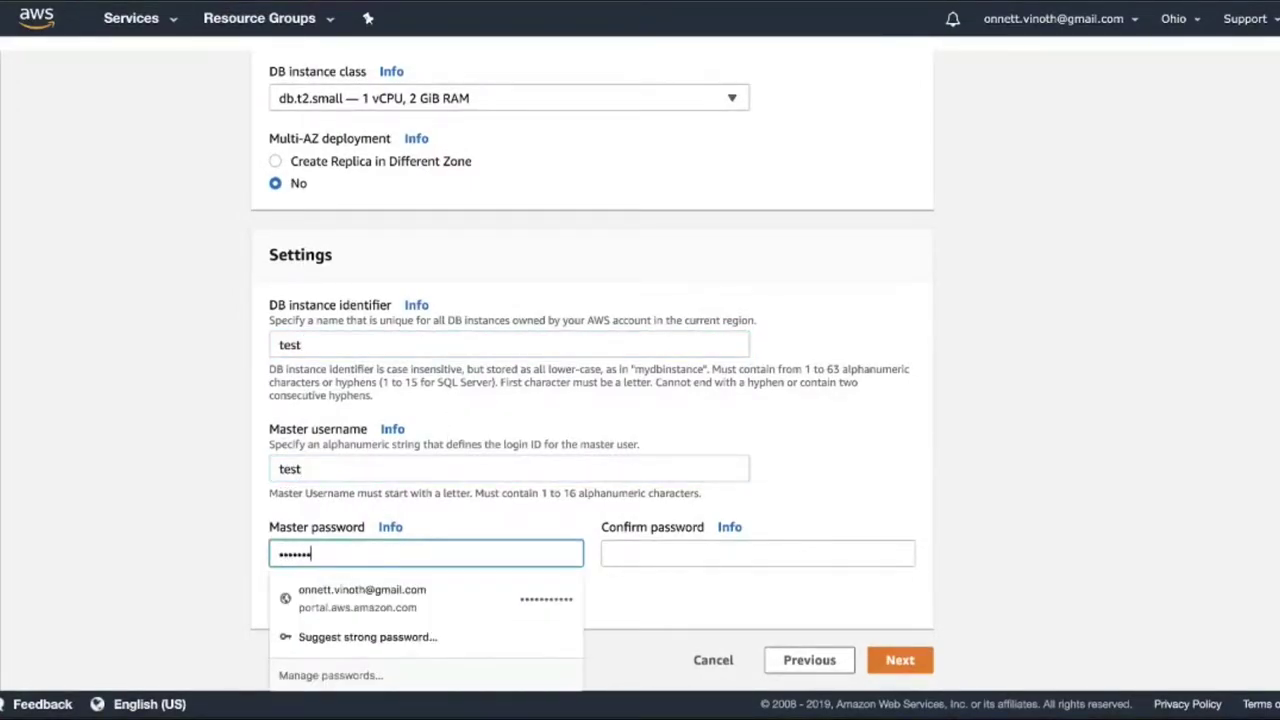
pyautogui.write('45678')
pyautogui.press('Tab')
pyautogui.write('test12345678')
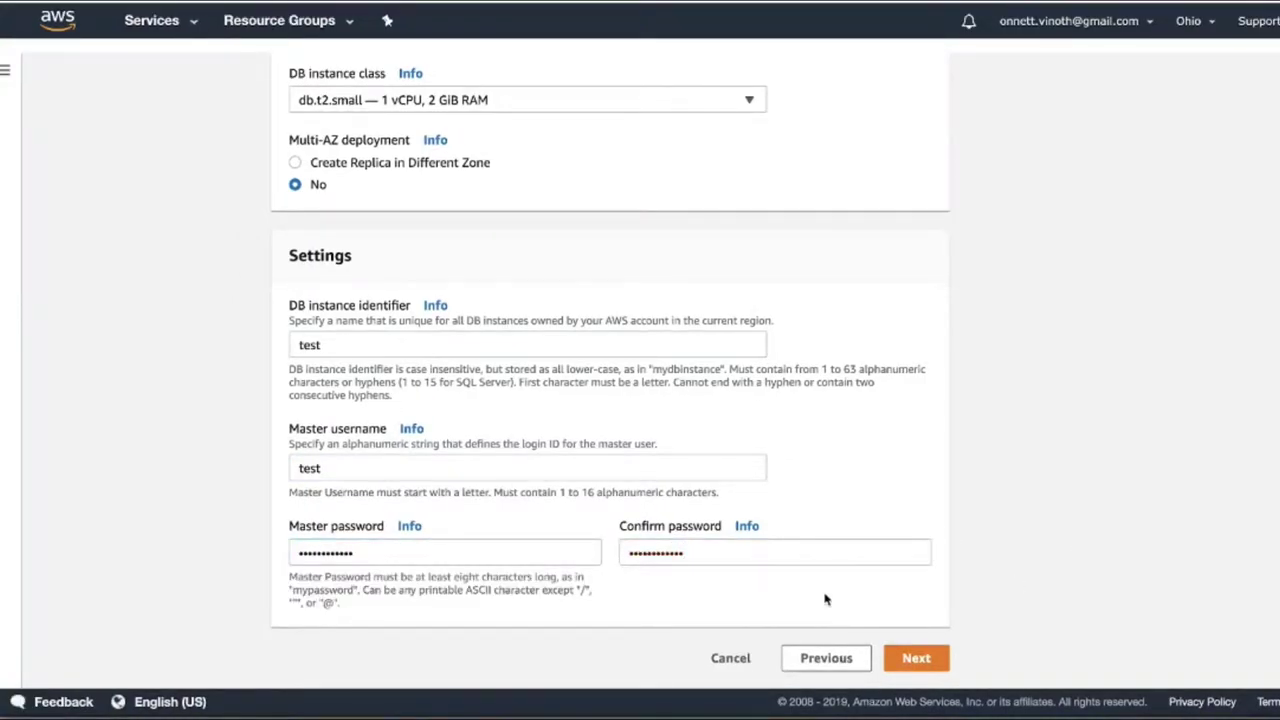
# - Move to the advanced settings step and keep public accessibility set to No
pyautogui.click(916, 658)
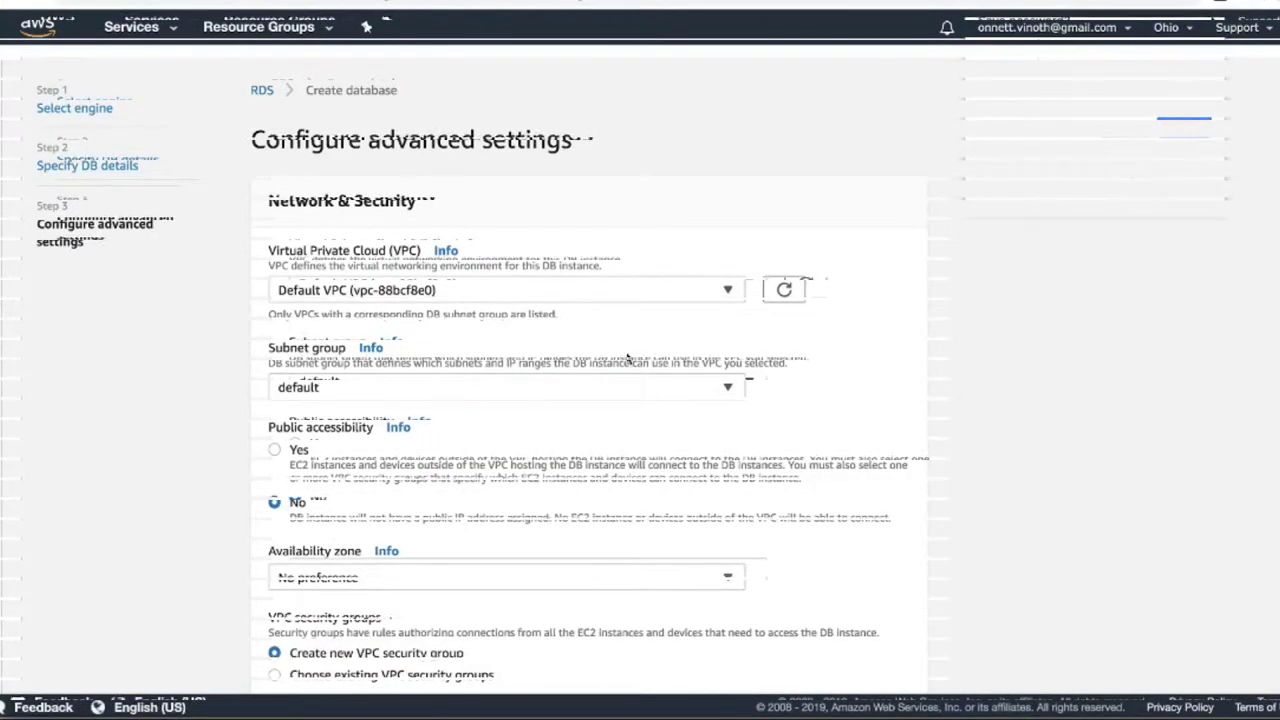
pyautogui.scroll(-2, 478, 355)
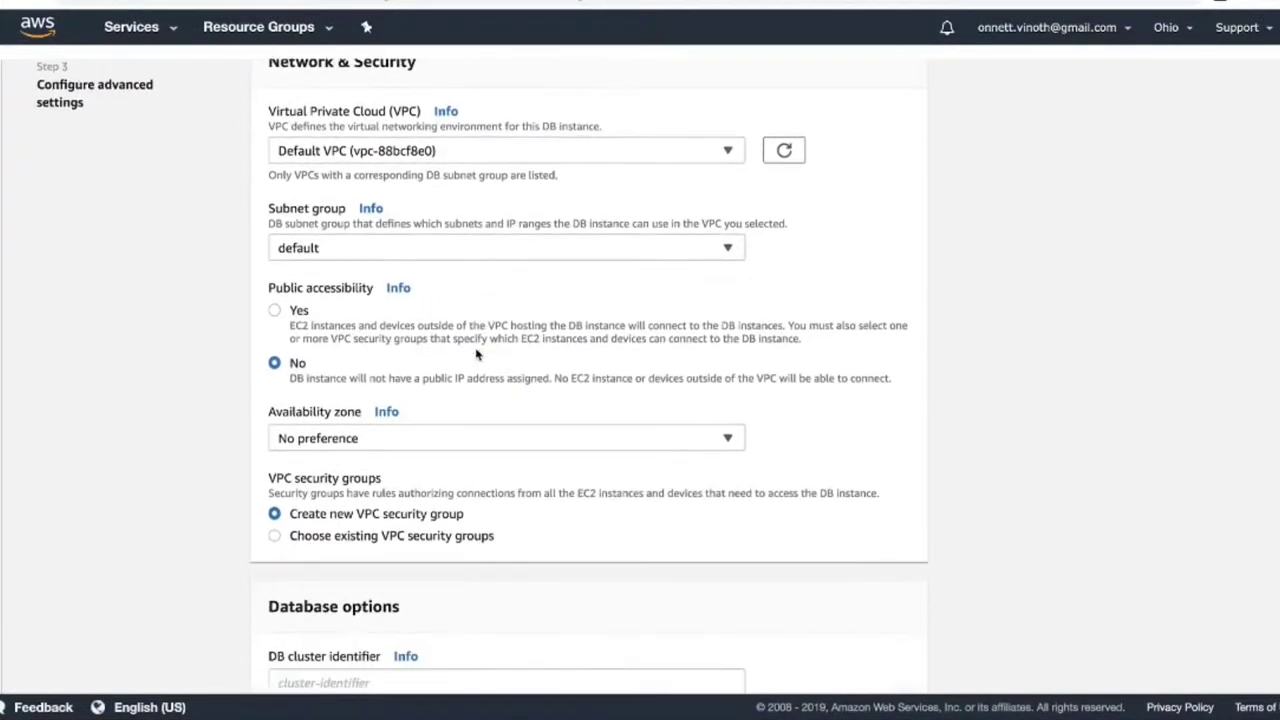
pyautogui.scroll(-1, 478, 355)
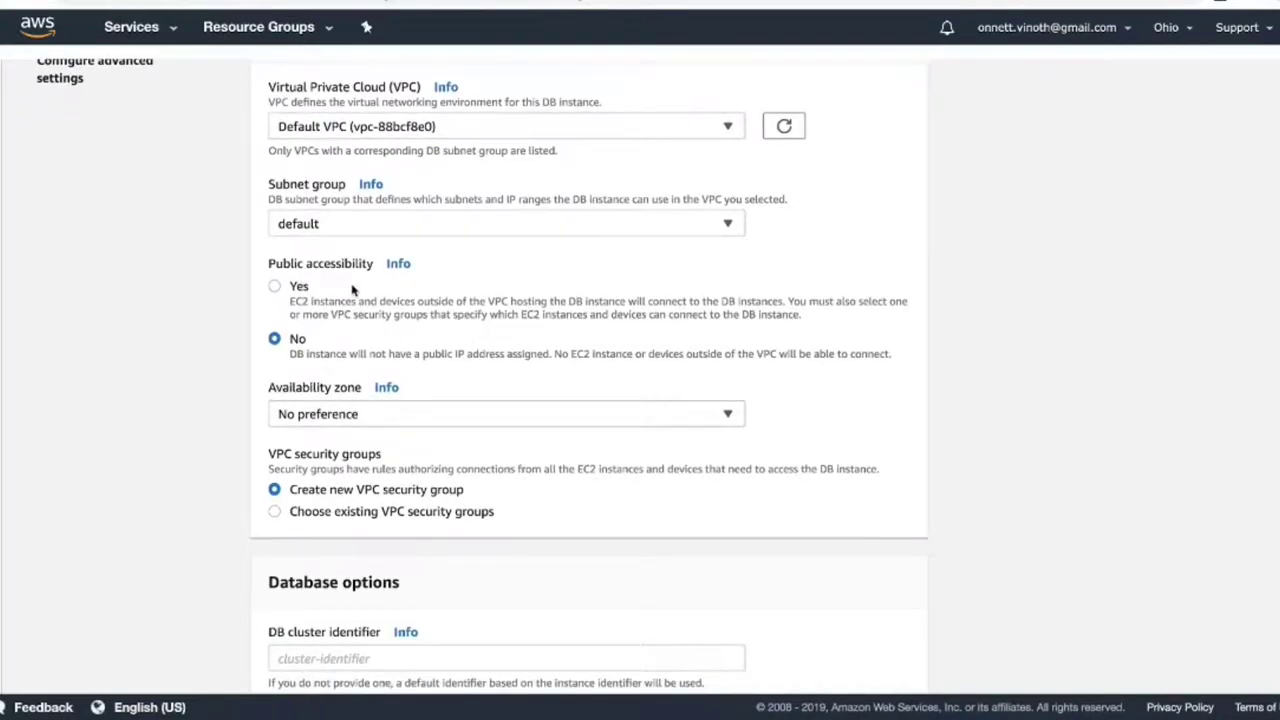
pyautogui.click(275, 289)
pyautogui.click(274, 340)
# - Review the database name field and the remaining advanced settings below it
pyautogui.scroll(-5, 455, 340)
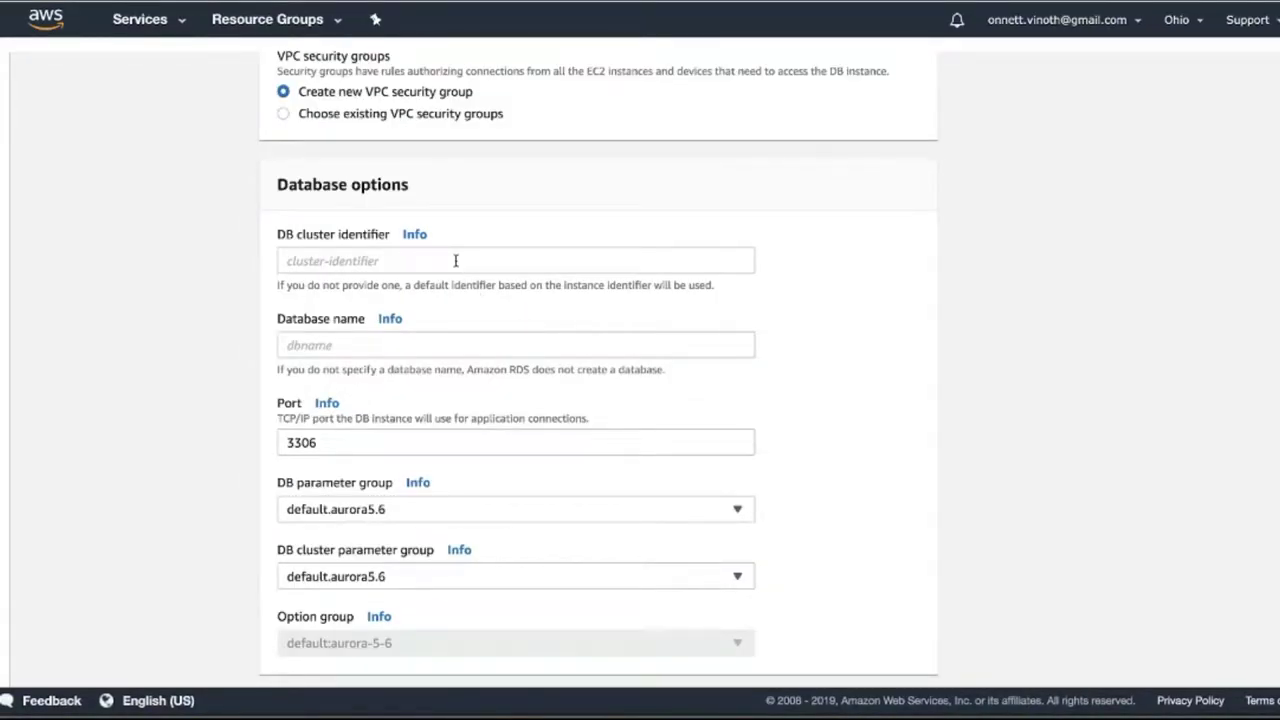
pyautogui.click(363, 340)
pyautogui.click(841, 384)
pyautogui.scroll(-3, 841, 384)
pyautogui.scroll(-2, 841, 384)
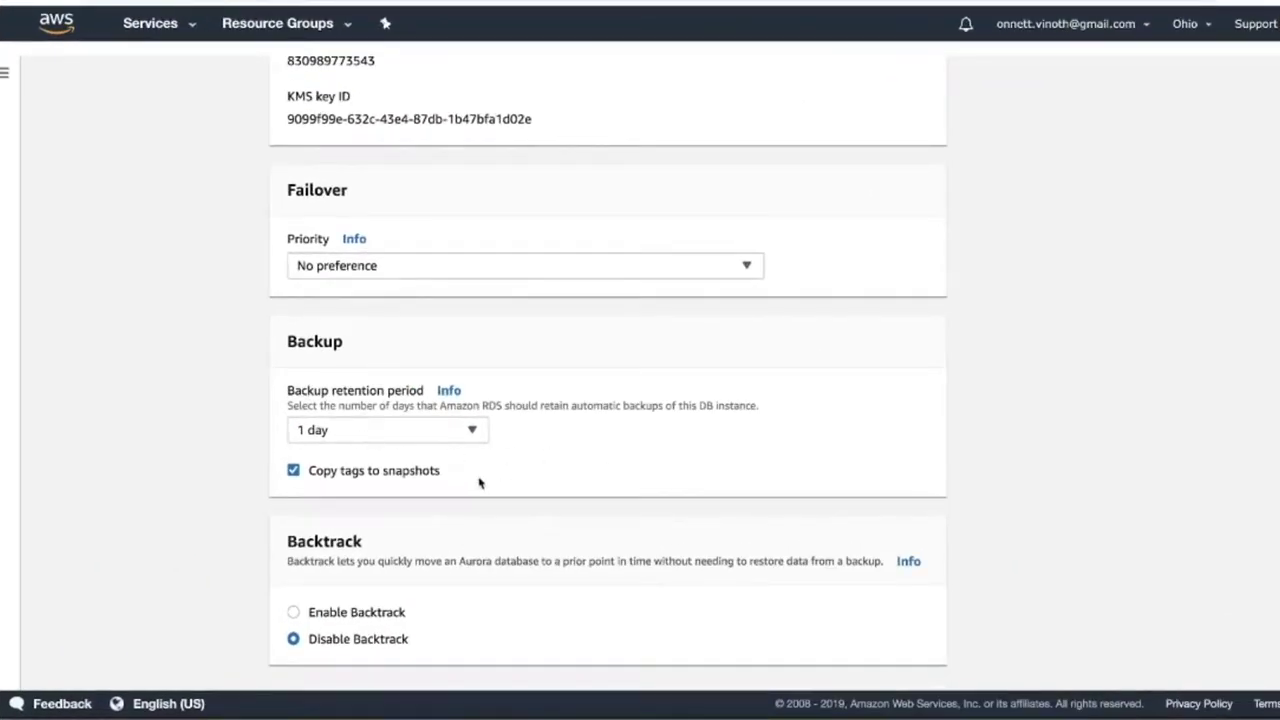
pyautogui.scroll(-7, 565, 500)
pyautogui.scroll(-10, 565, 500)
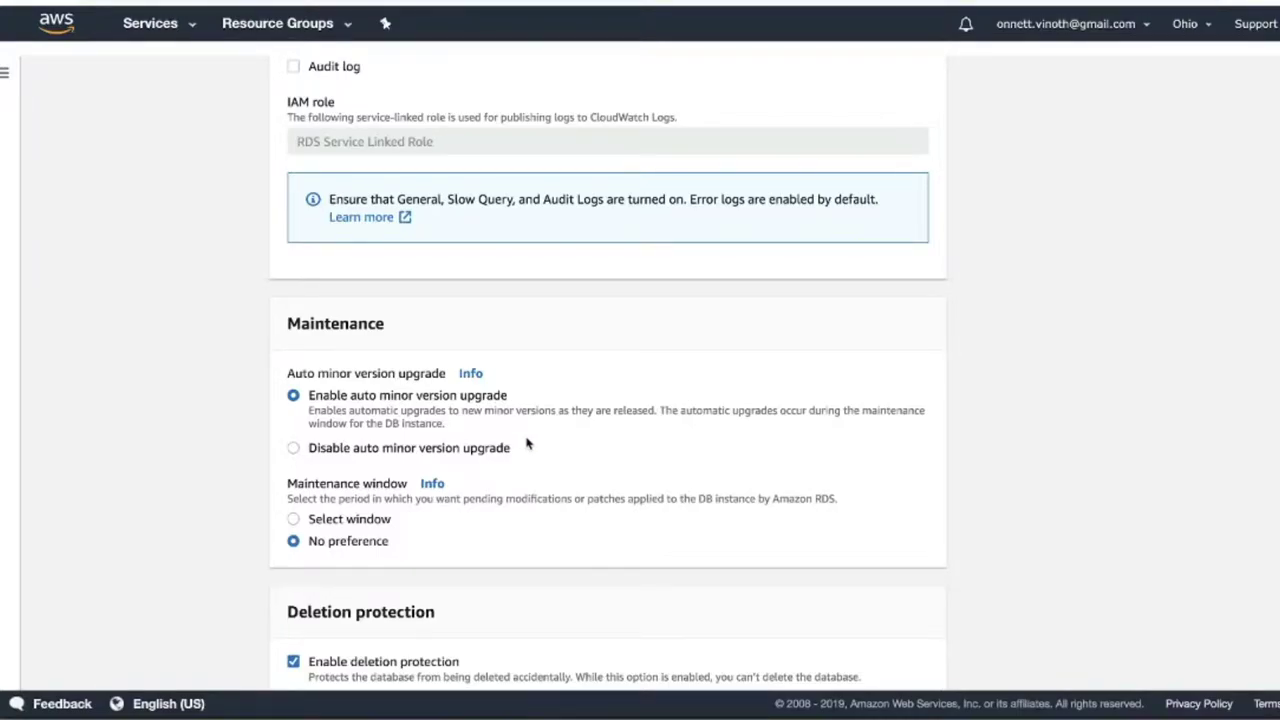
pyautogui.scroll(-2, 527, 443)
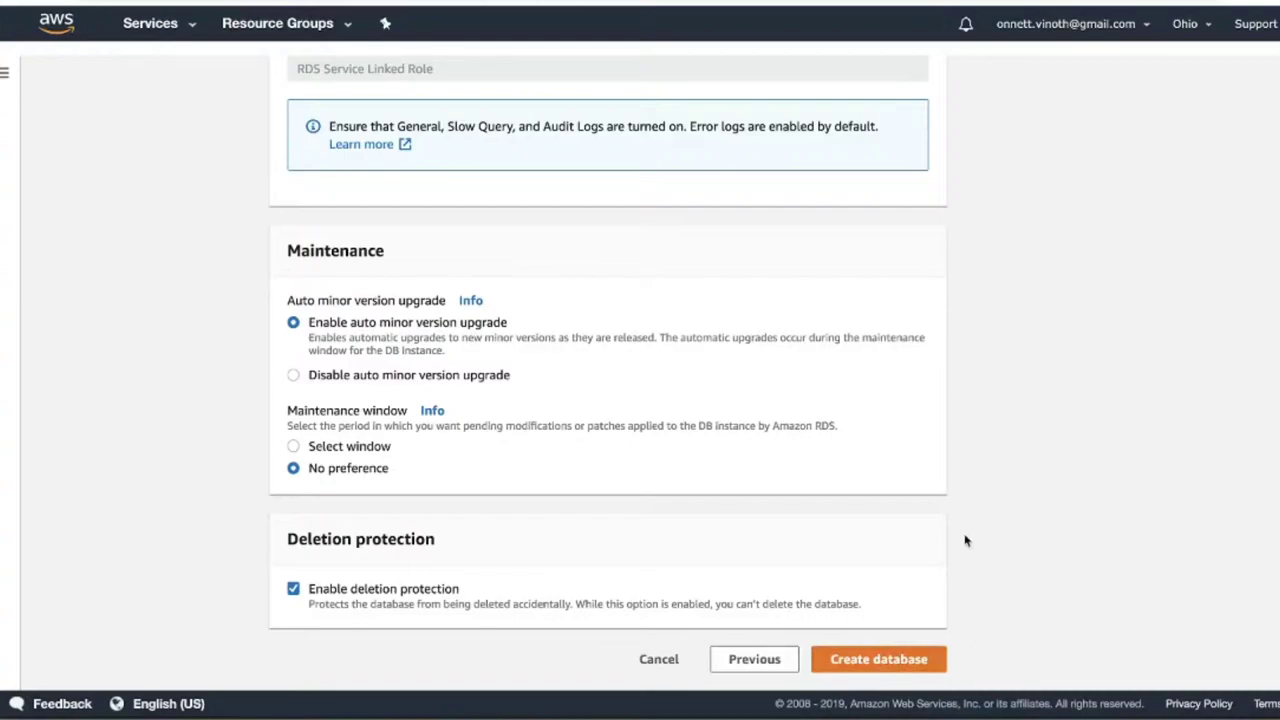
pyautogui.scroll(15, 826, 389)
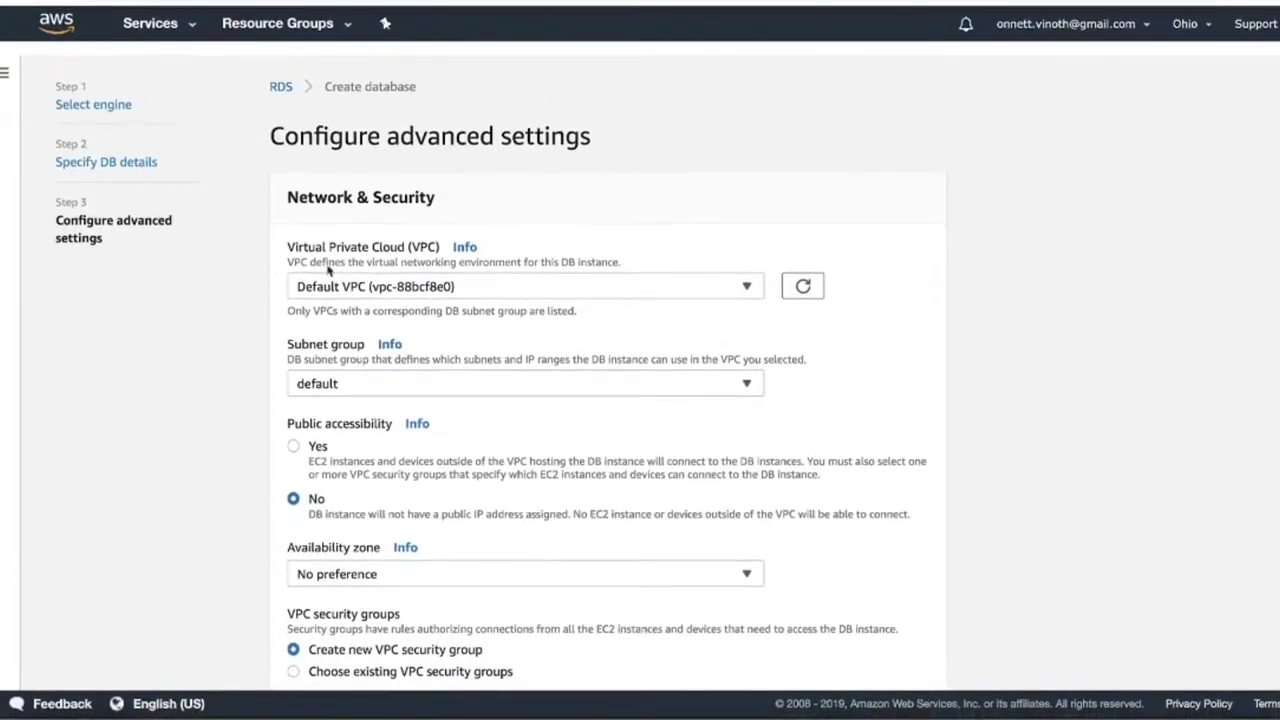
# - Go to RDS Databases and open the interviewdot instance's details
pyautogui.click(280, 87)
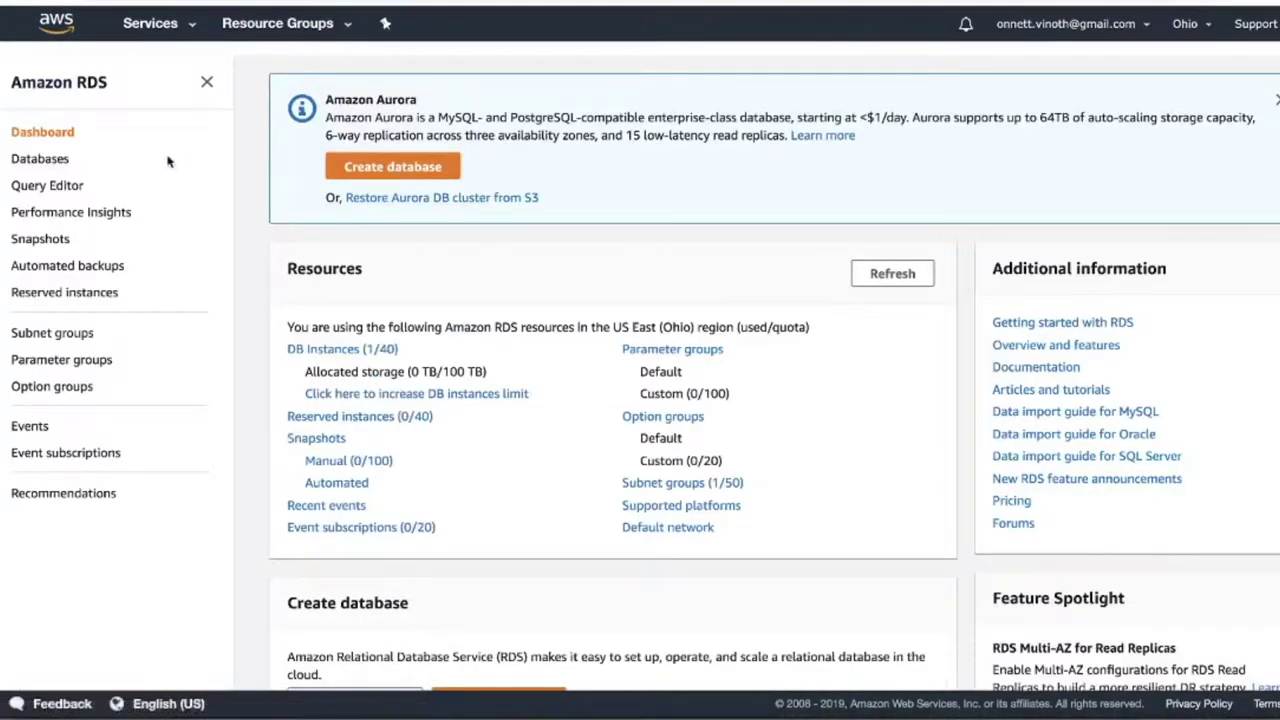
pyautogui.click(45, 160)
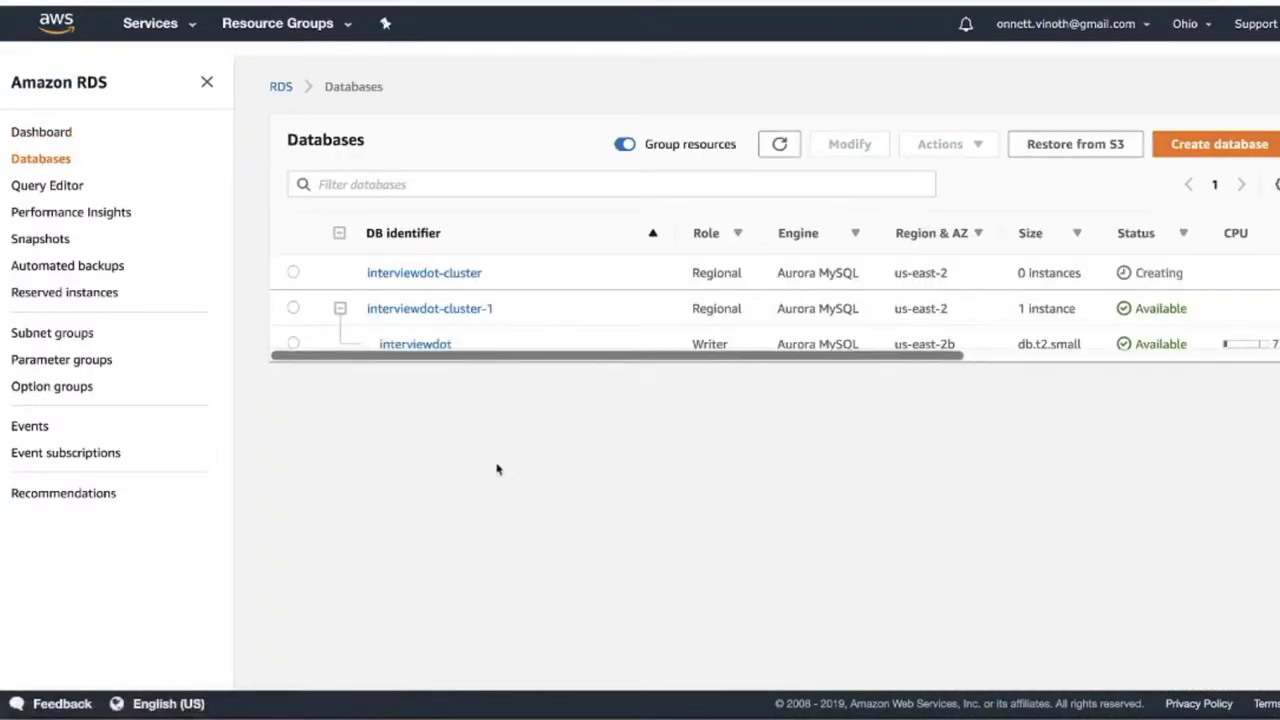
pyautogui.click(433, 345)
pyautogui.scroll(-4, 552, 494)
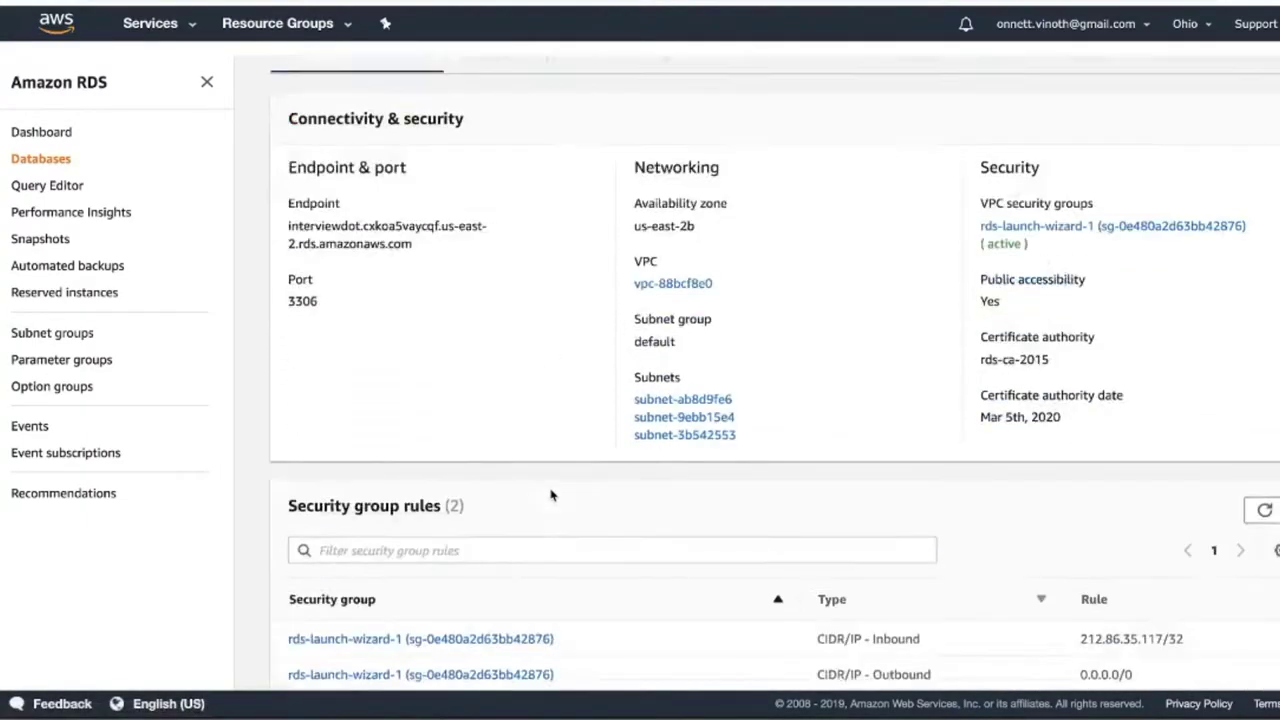
pyautogui.scroll(4, 550, 494)
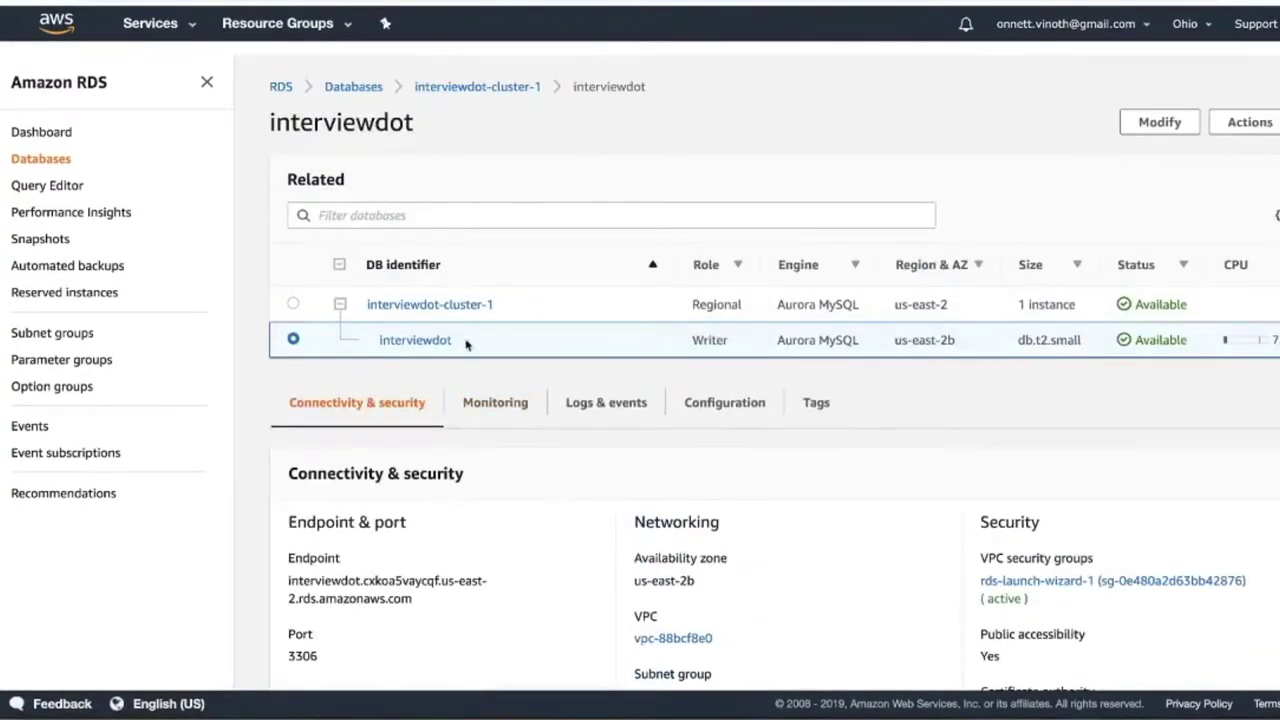
# - View interviewdot-cluster-1's endpoints, then switch to MySQL Workbench
pyautogui.click(468, 304)
pyautogui.scroll(-3, 547, 456)
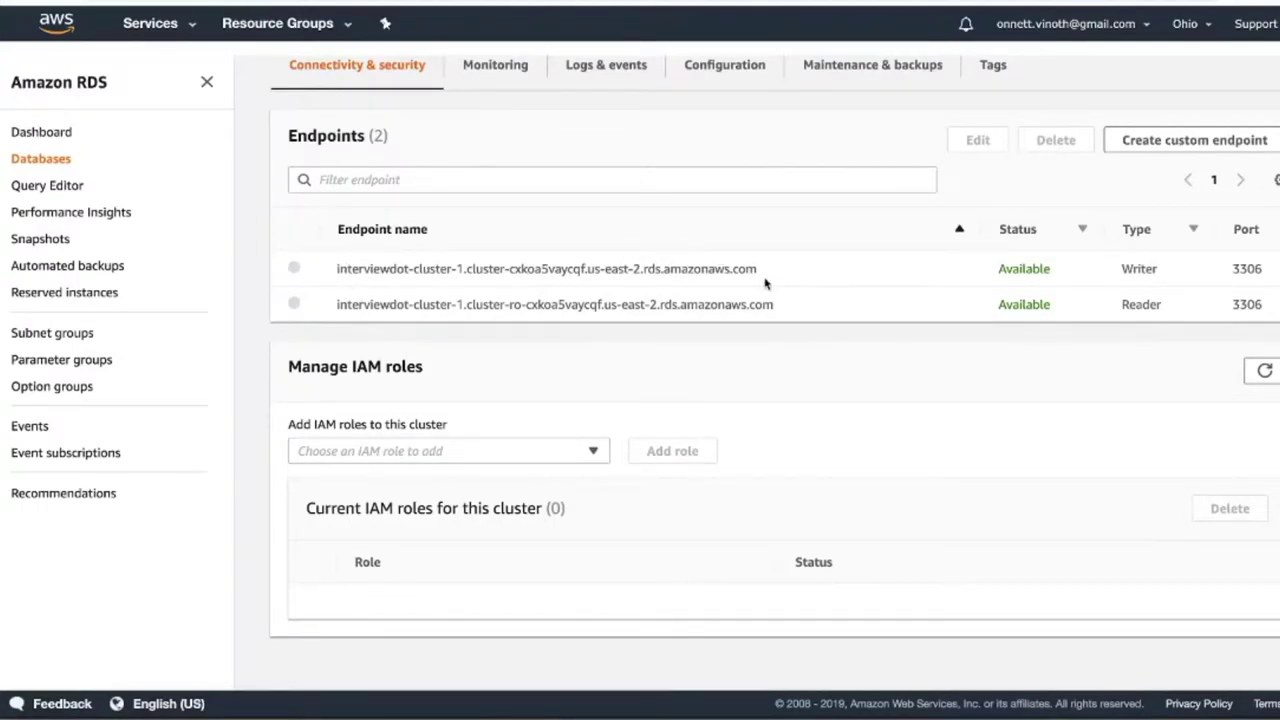
pyautogui.click(1152, 712)
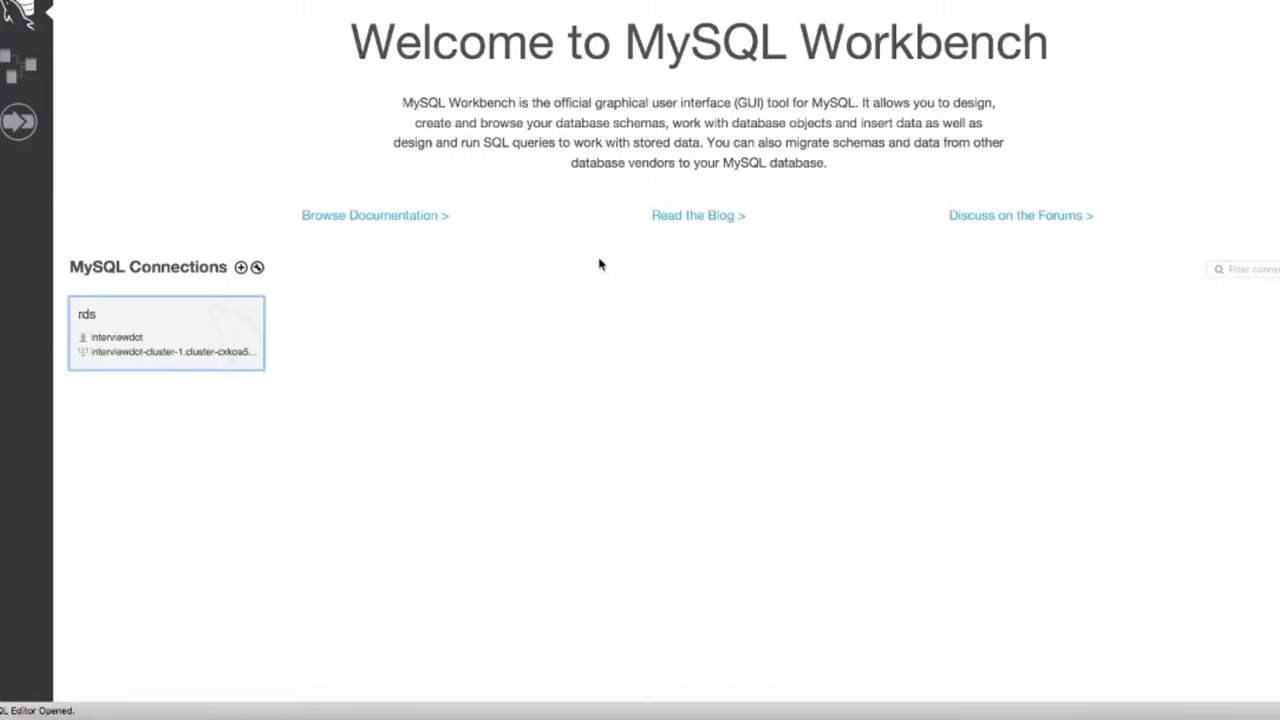
# - Open the rds connection, verify its hostname and username in the connection manager, then return to its SQL editor
pyautogui.click(130, 335)
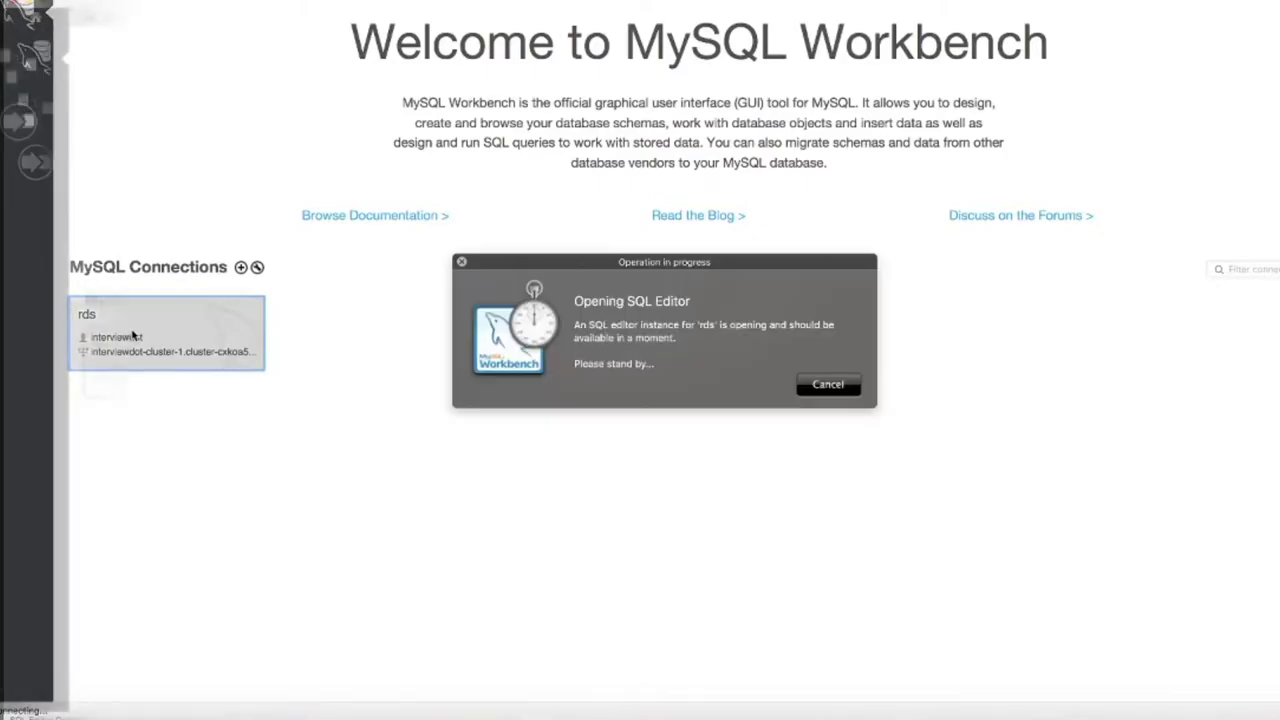
pyautogui.click(257, 267)
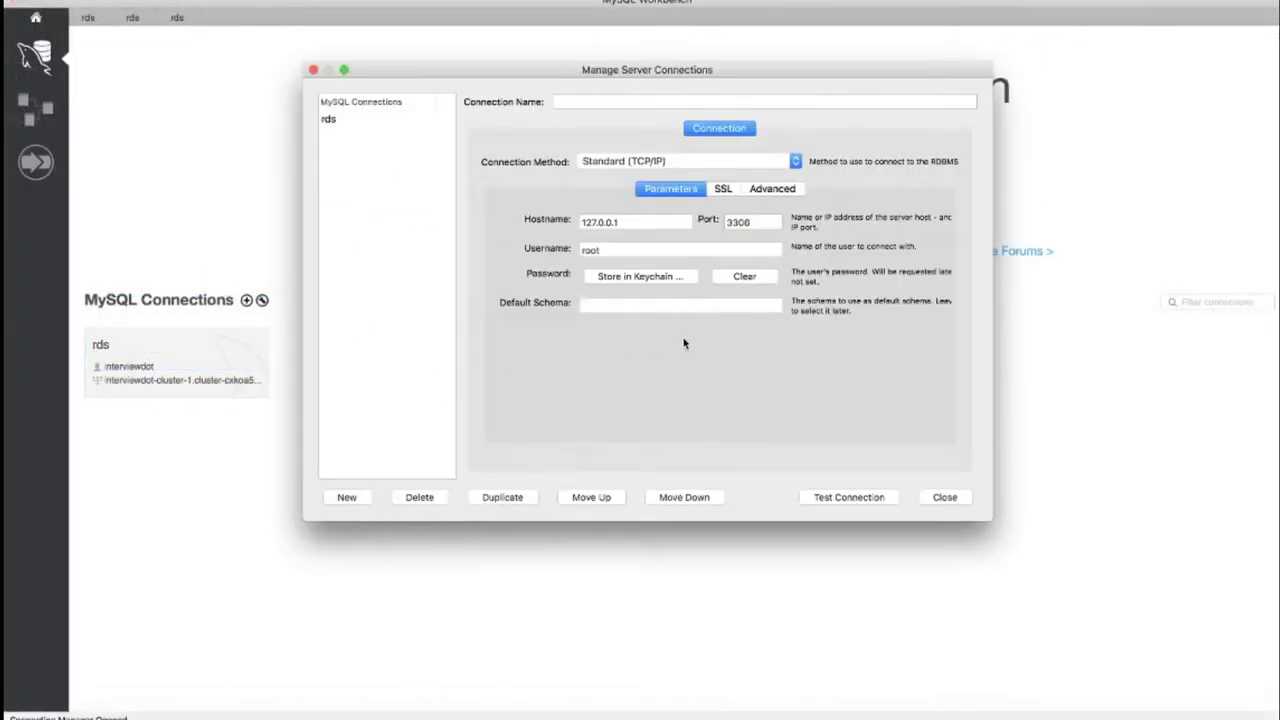
pyautogui.click(640, 221)
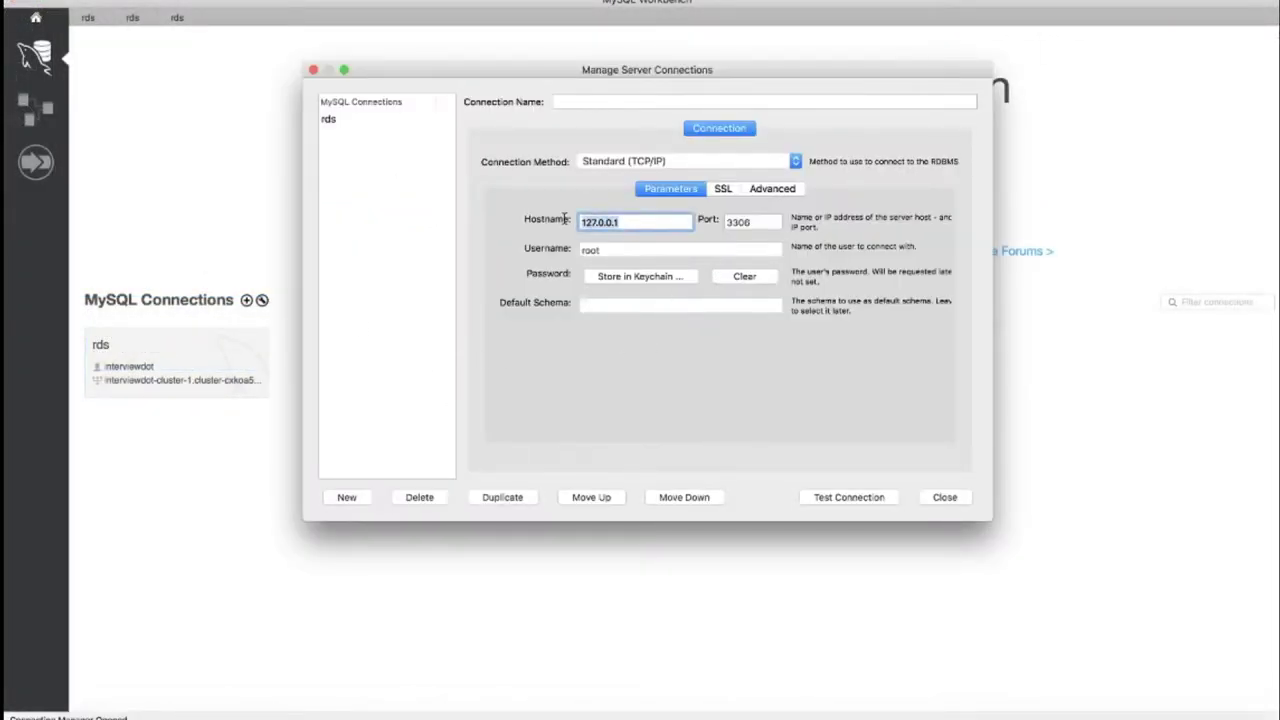
pyautogui.click(614, 250)
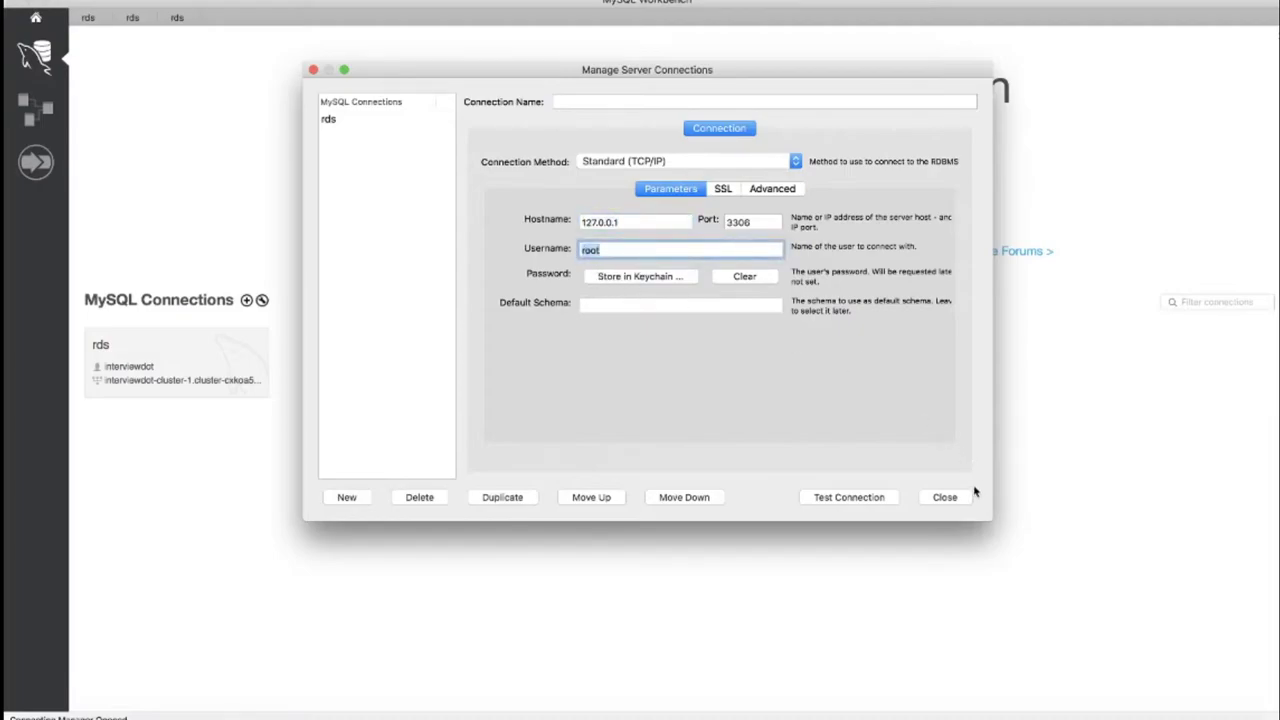
pyautogui.click(944, 497)
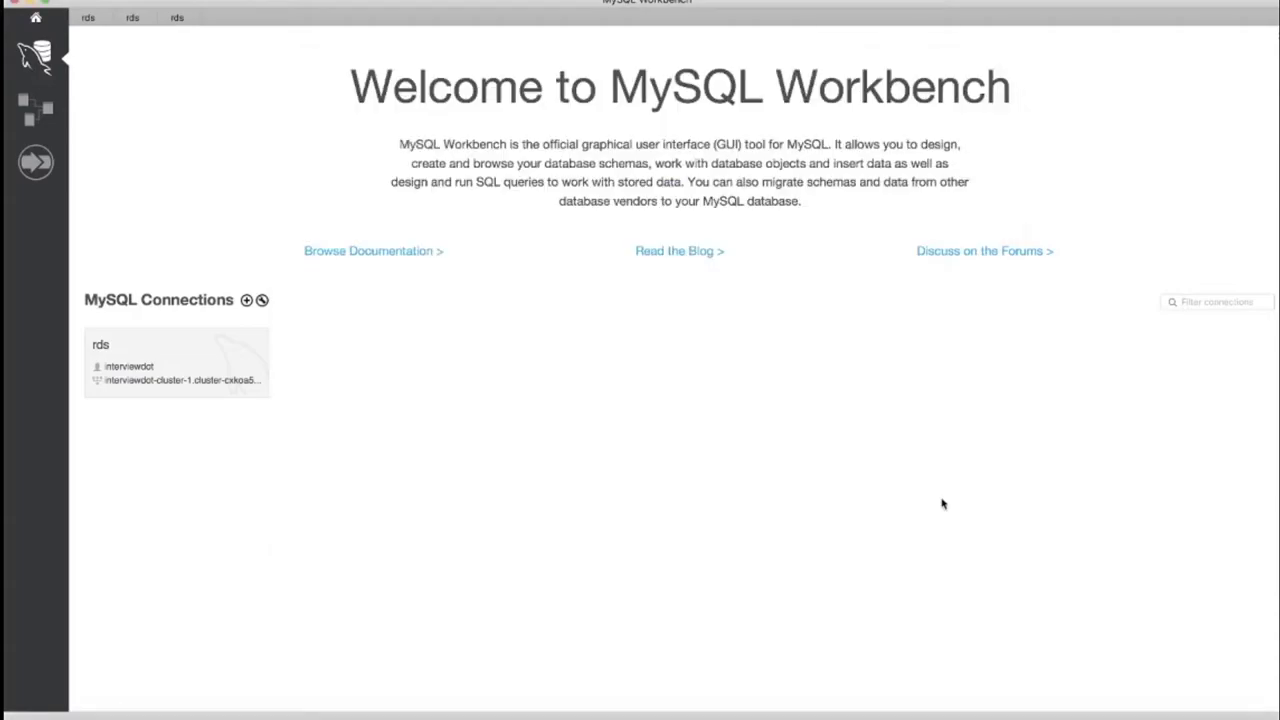
pyautogui.click(87, 17)
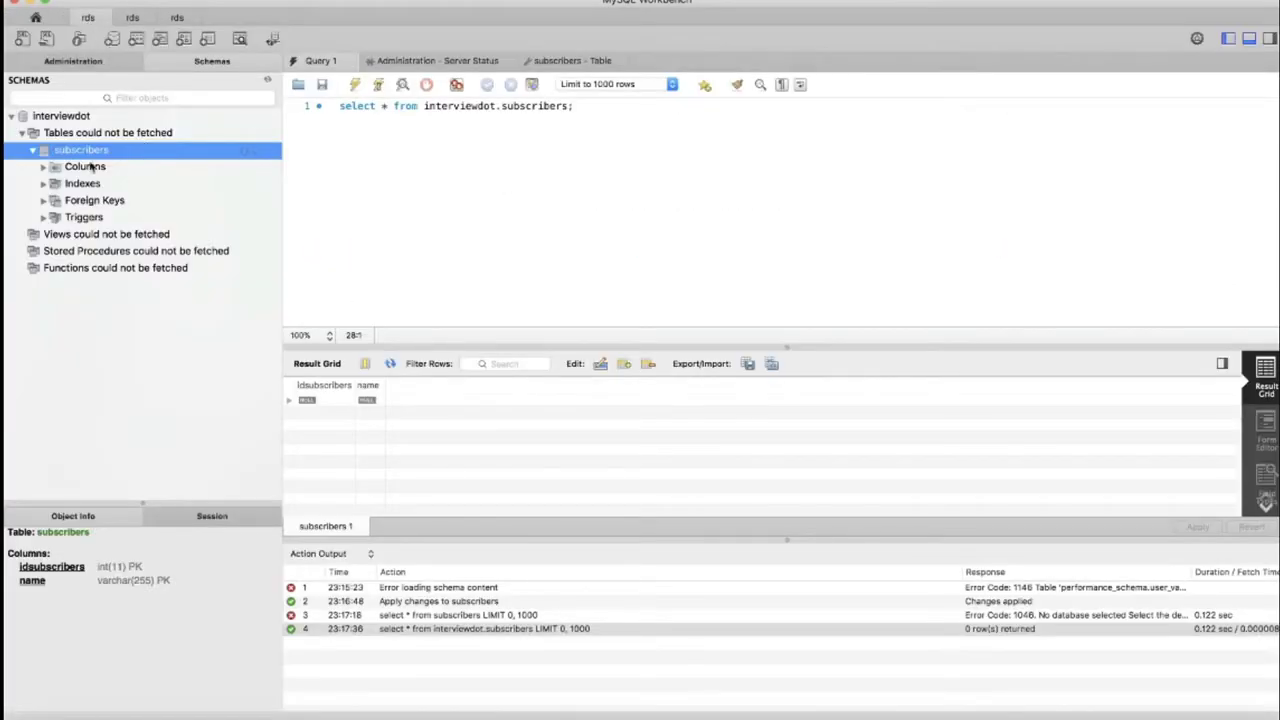
# - Re-run the SELECT on interviewdot.subscribers (0 rows) and return to the cluster's connectivity page
pyautogui.click(34, 151)
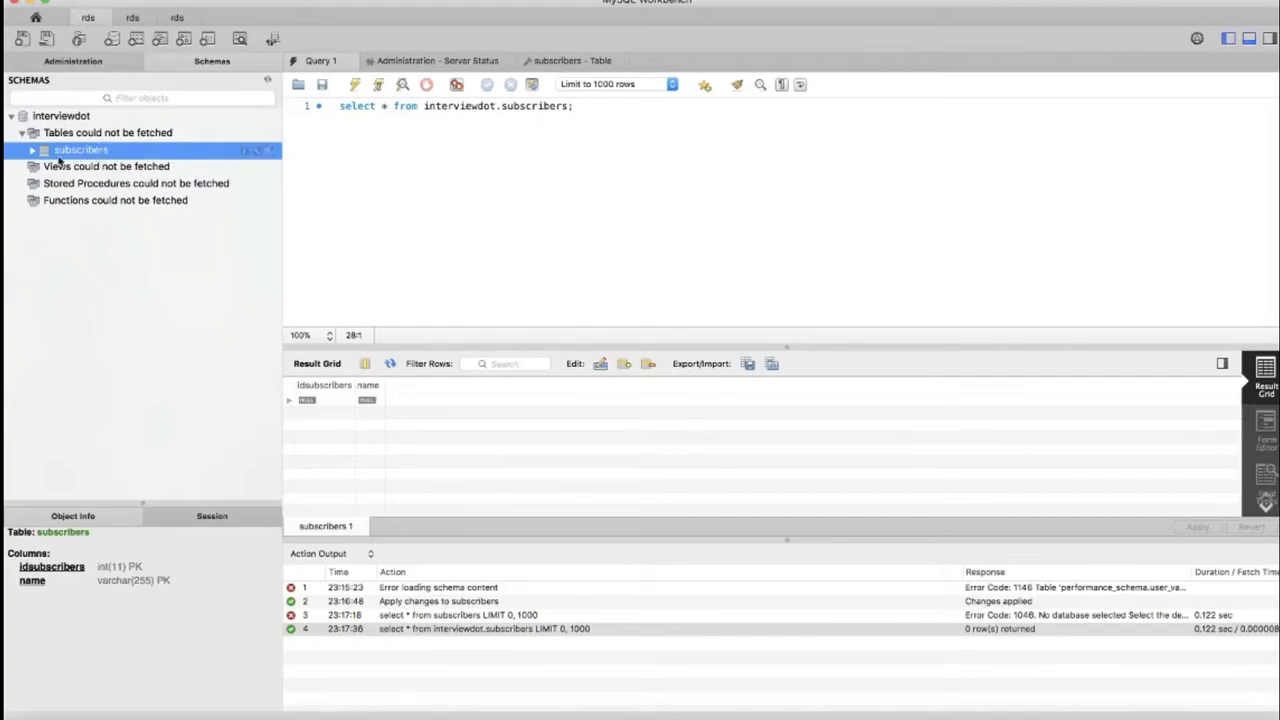
pyautogui.click(34, 151)
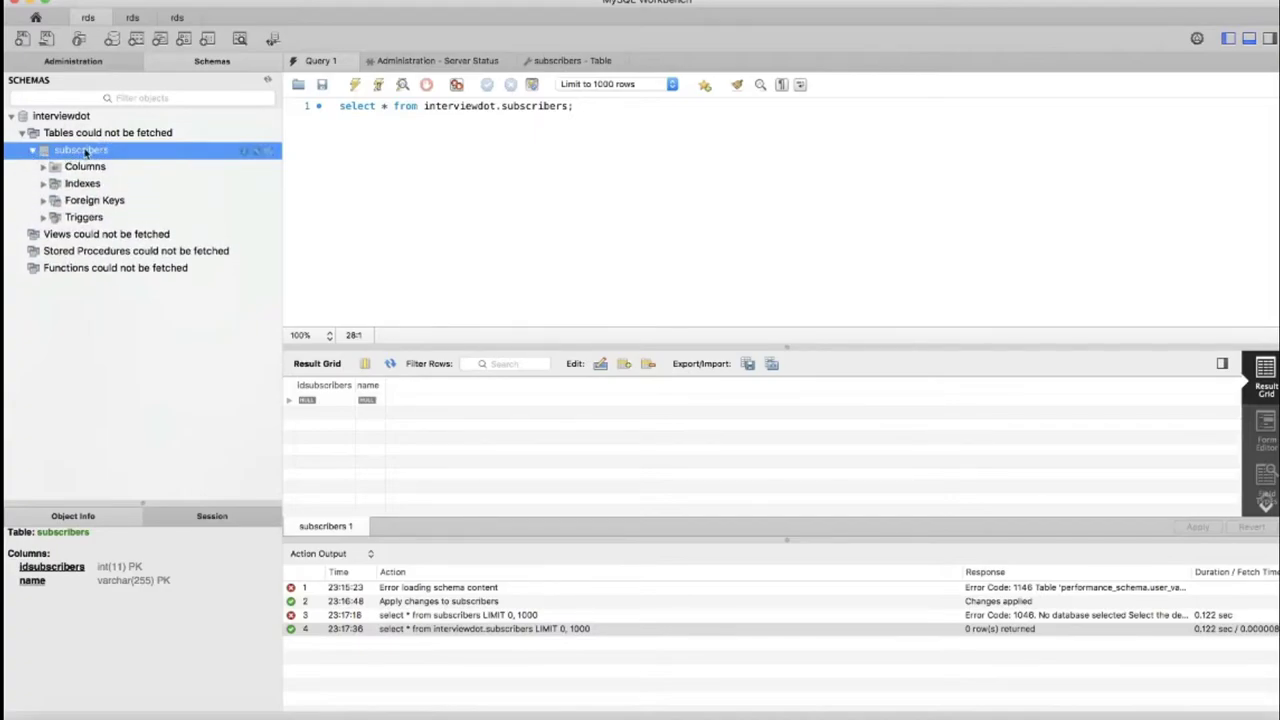
pyautogui.click(437, 139)
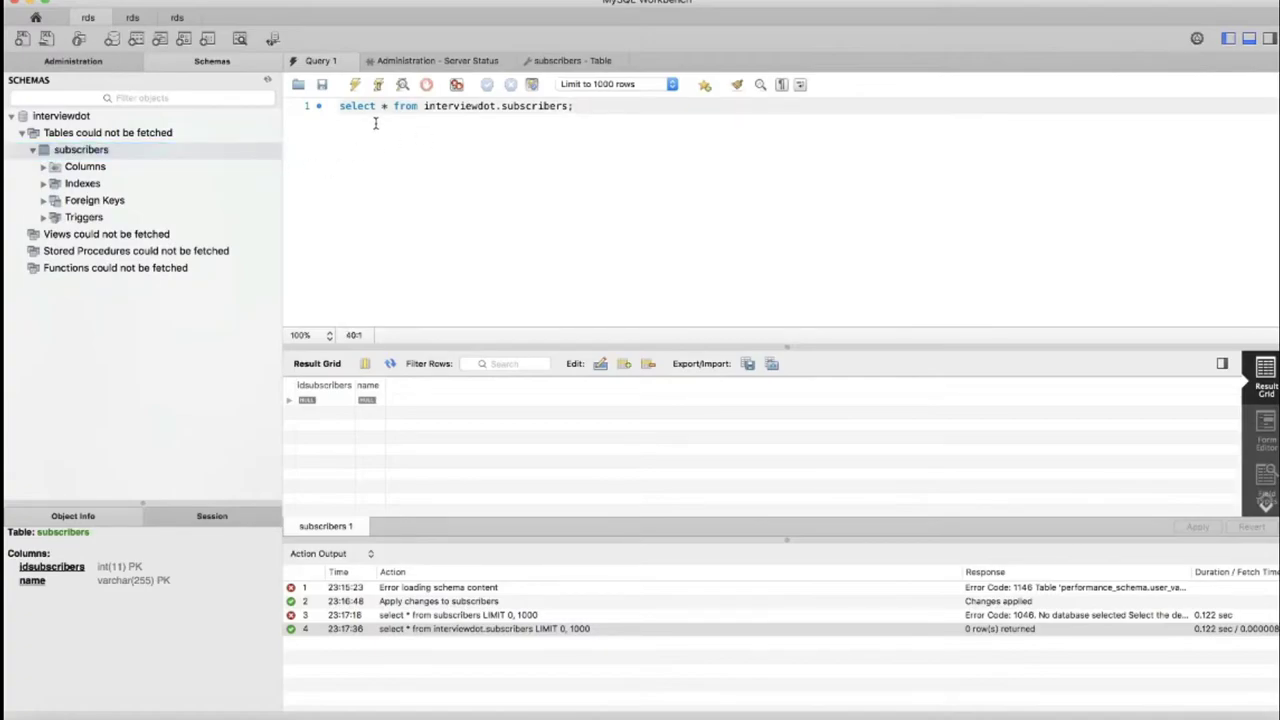
pyautogui.moveTo(340, 106); pyautogui.dragTo(618, 104)
pyautogui.click(479, 146)
pyautogui.click(355, 87)
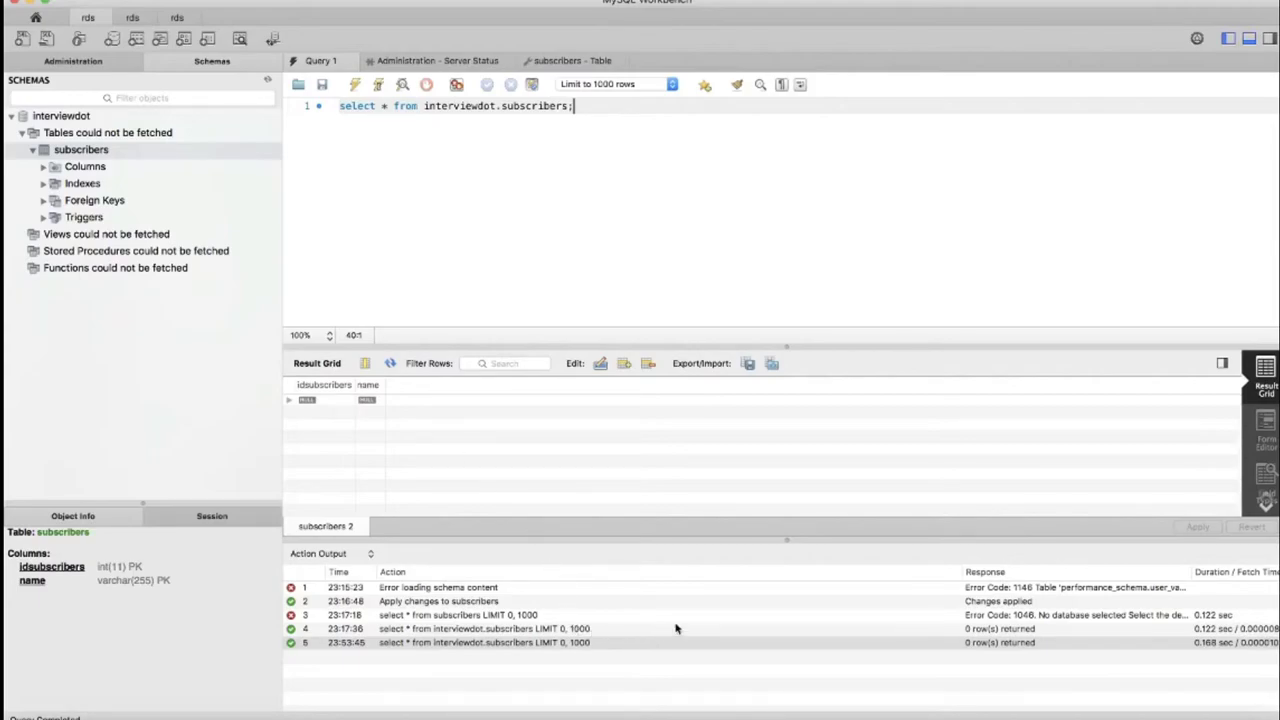
pyautogui.click(846, 715)
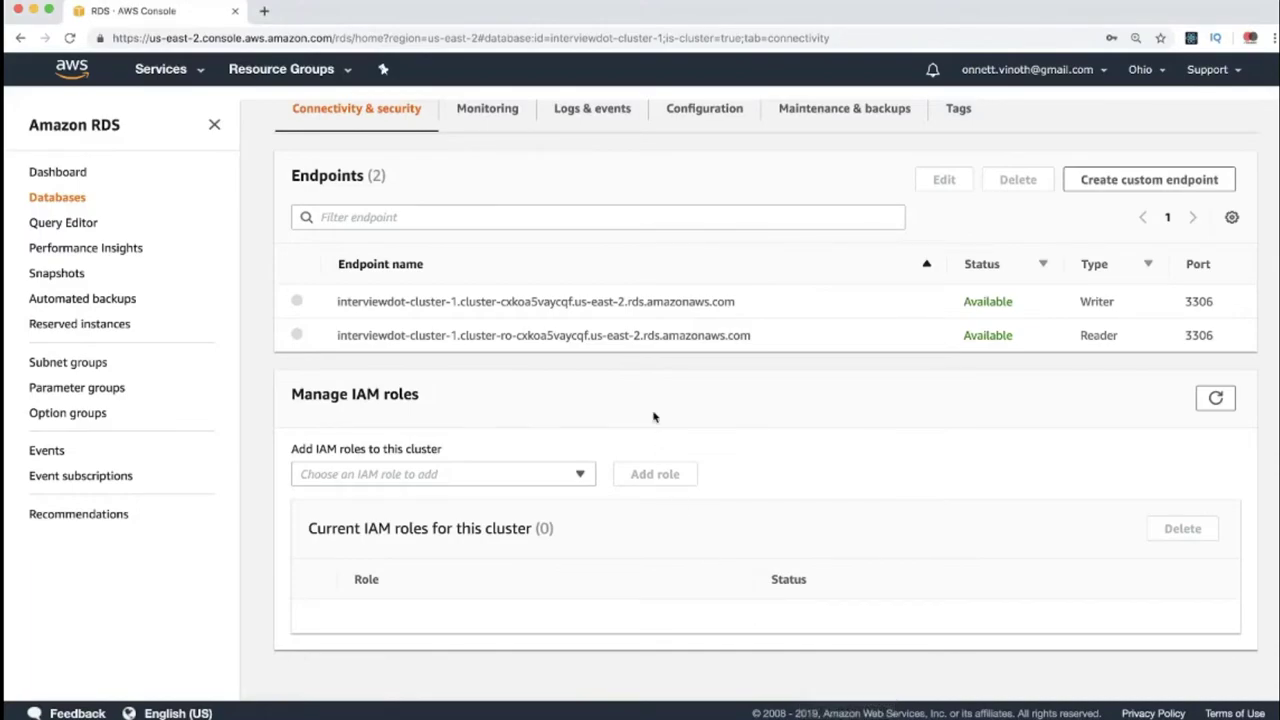
pyautogui.scroll(5, 654, 417)
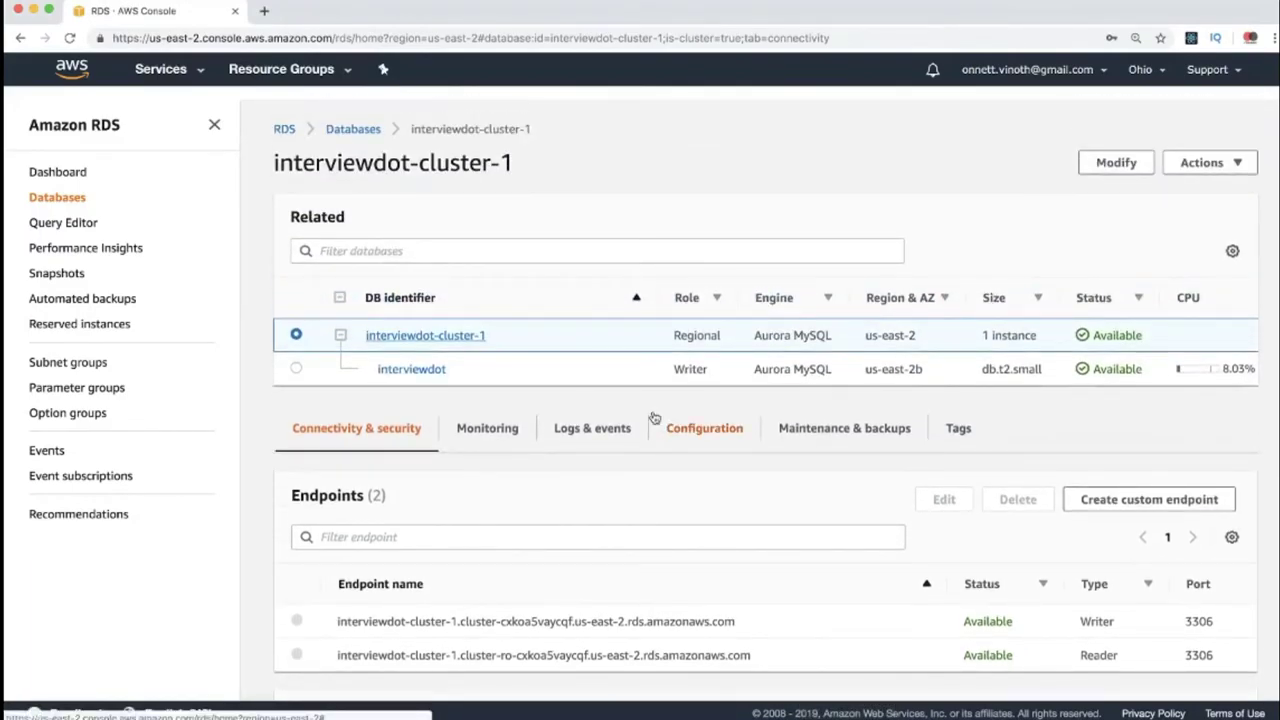